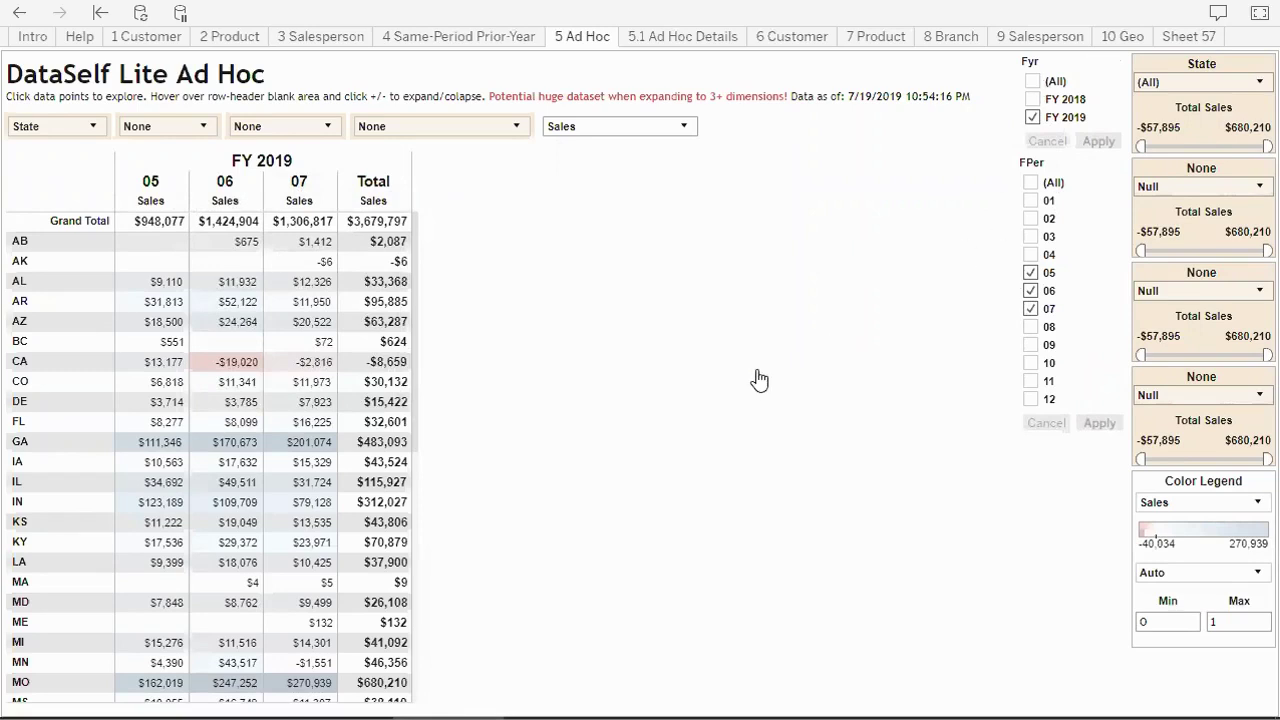
Step: Change the first row dimension from State to Salesperson
left_click(93, 128)
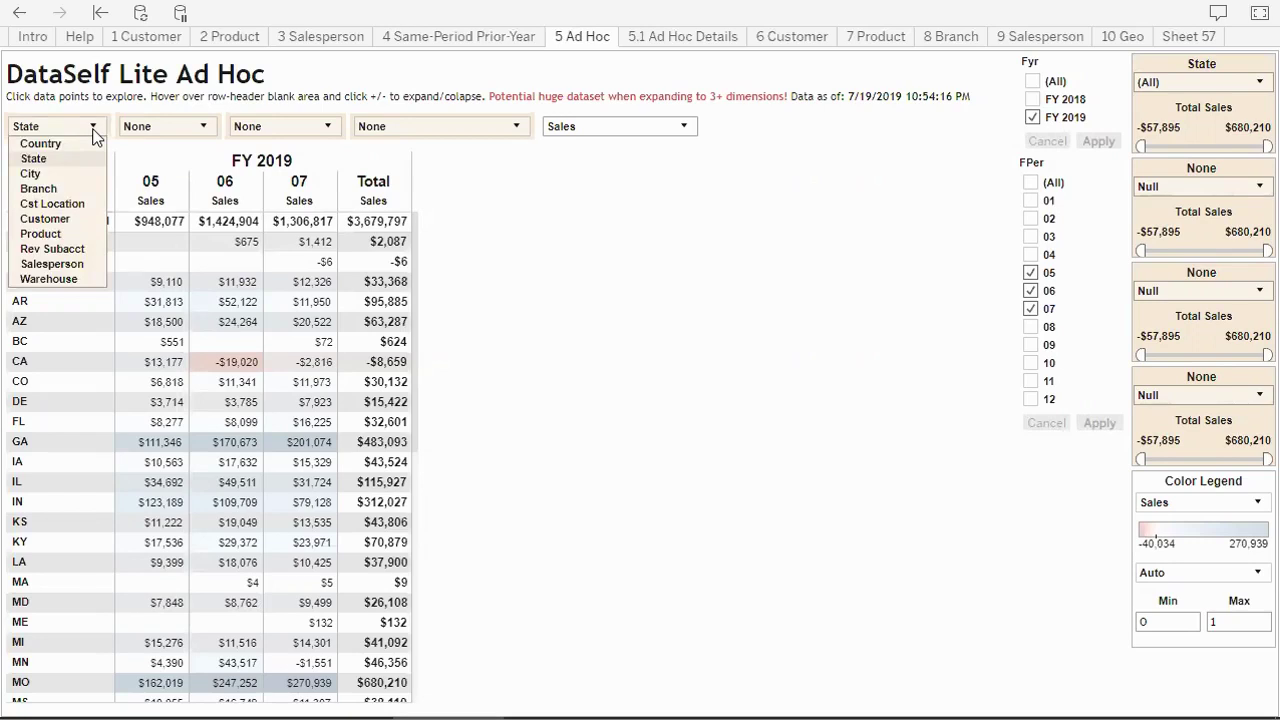
left_click(82, 268)
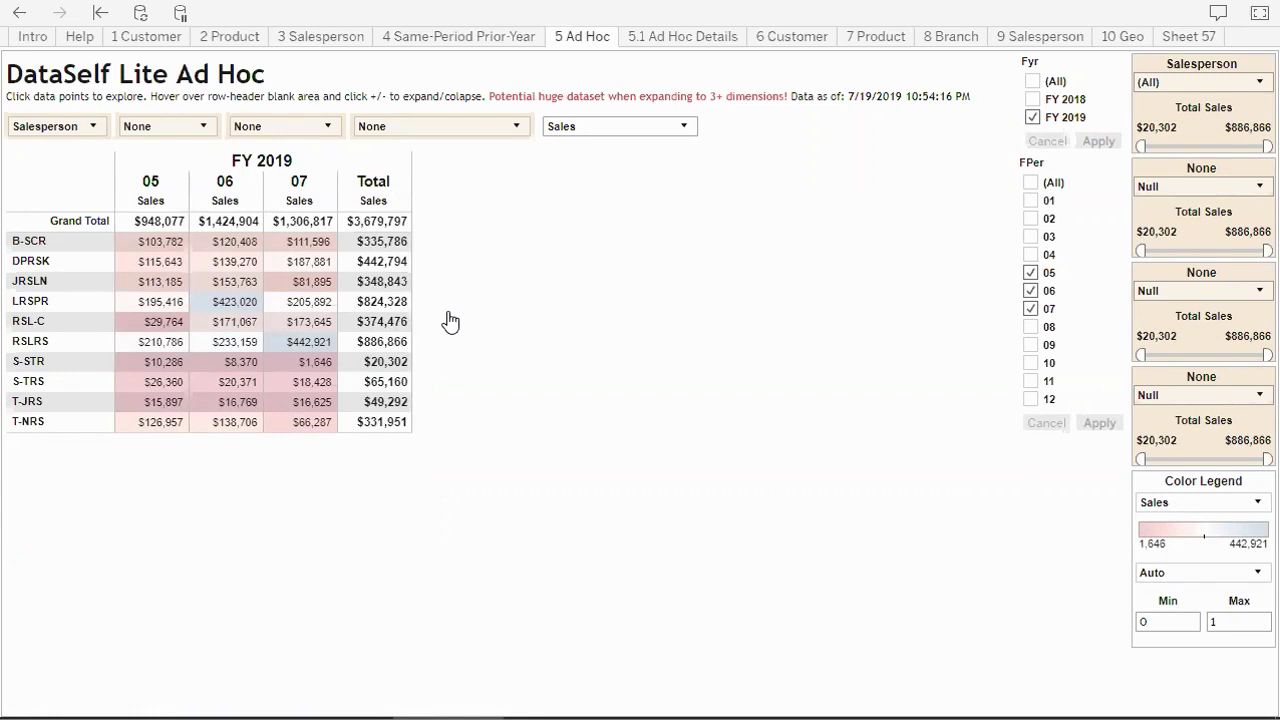
Step: Add fiscal period 08 and set a manual colour range with a 200,000 maximum
left_click(1032, 328)
left_click(1100, 423)
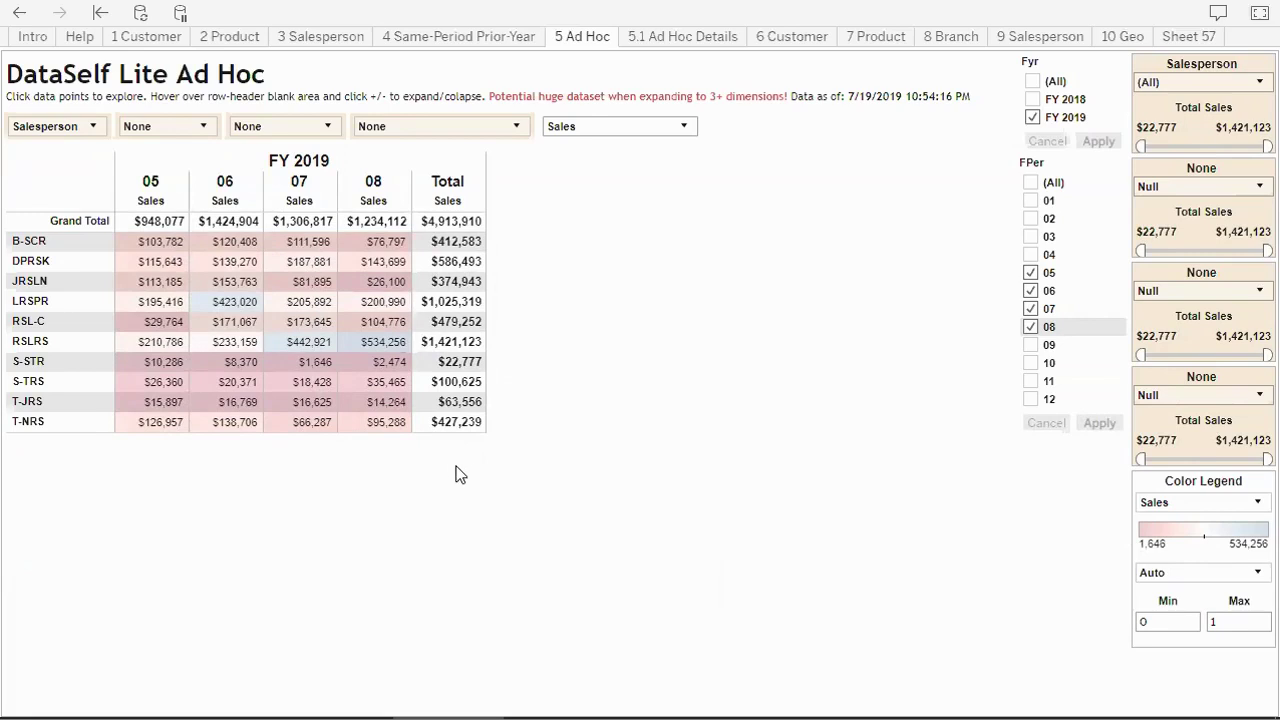
left_click(1140, 578)
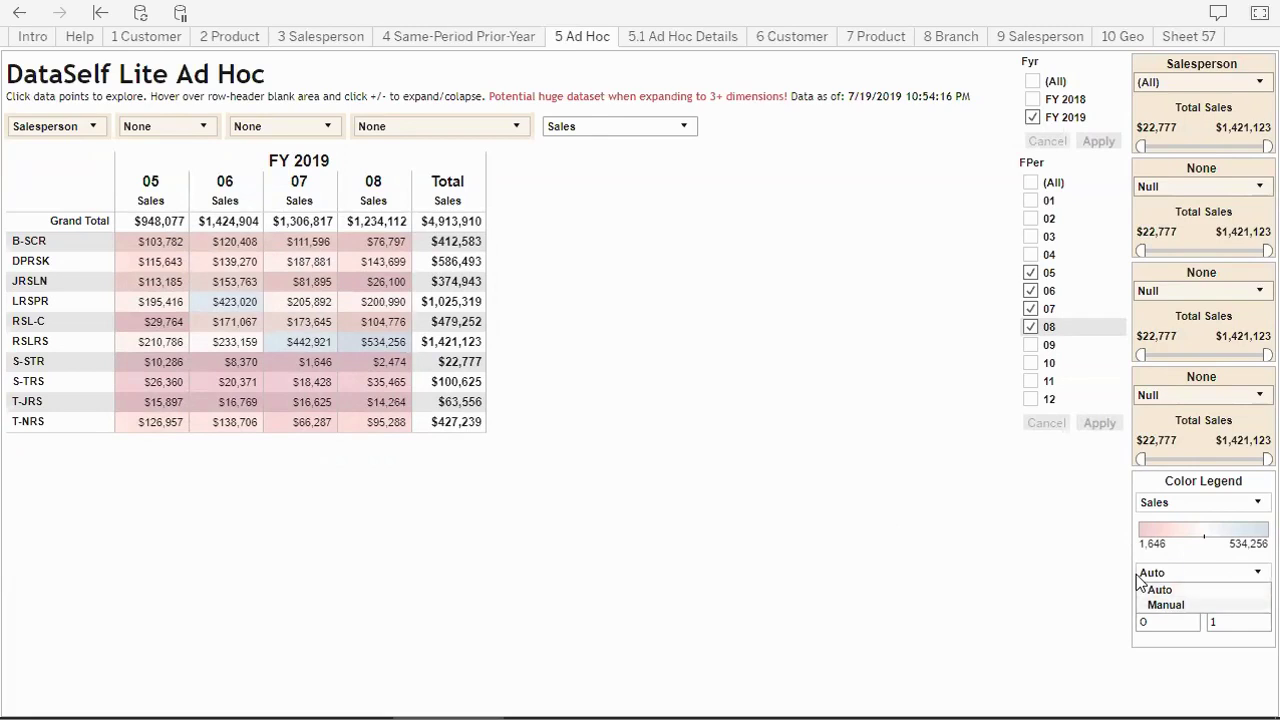
key("Down")
key("Return")
key("Tab")
key("Tab")
type("20")
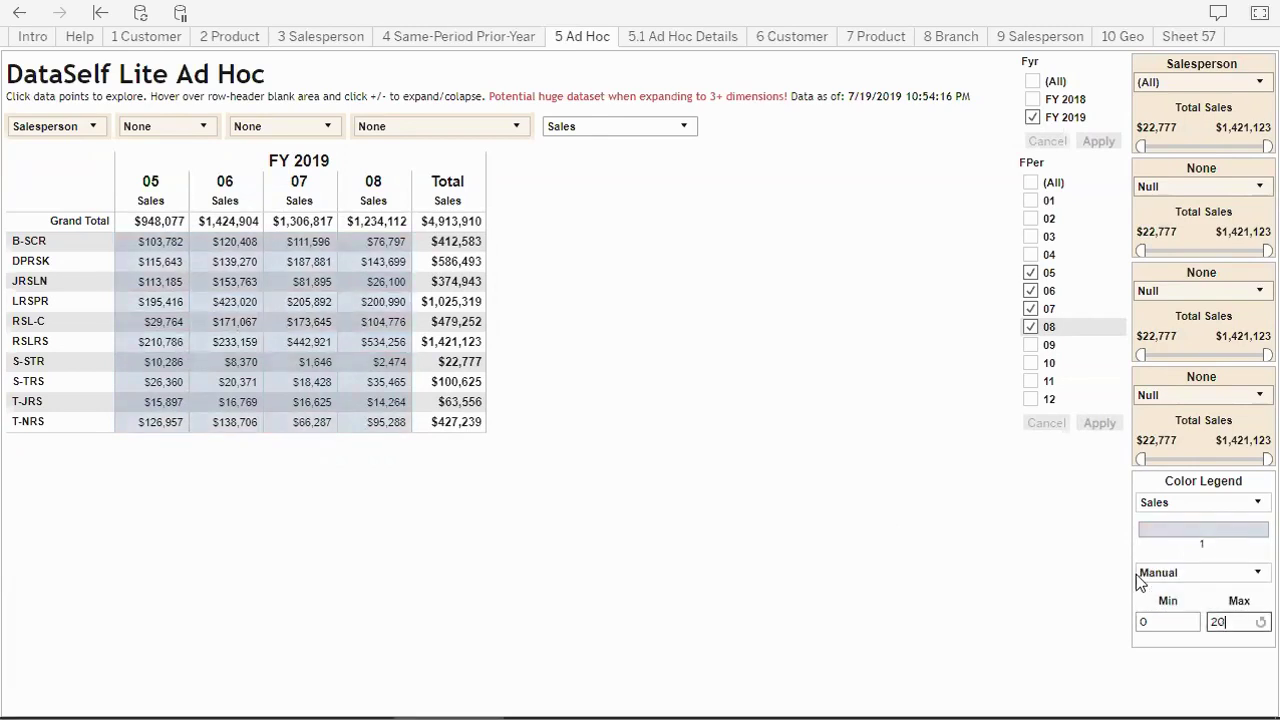
type("0000")
key("Return")
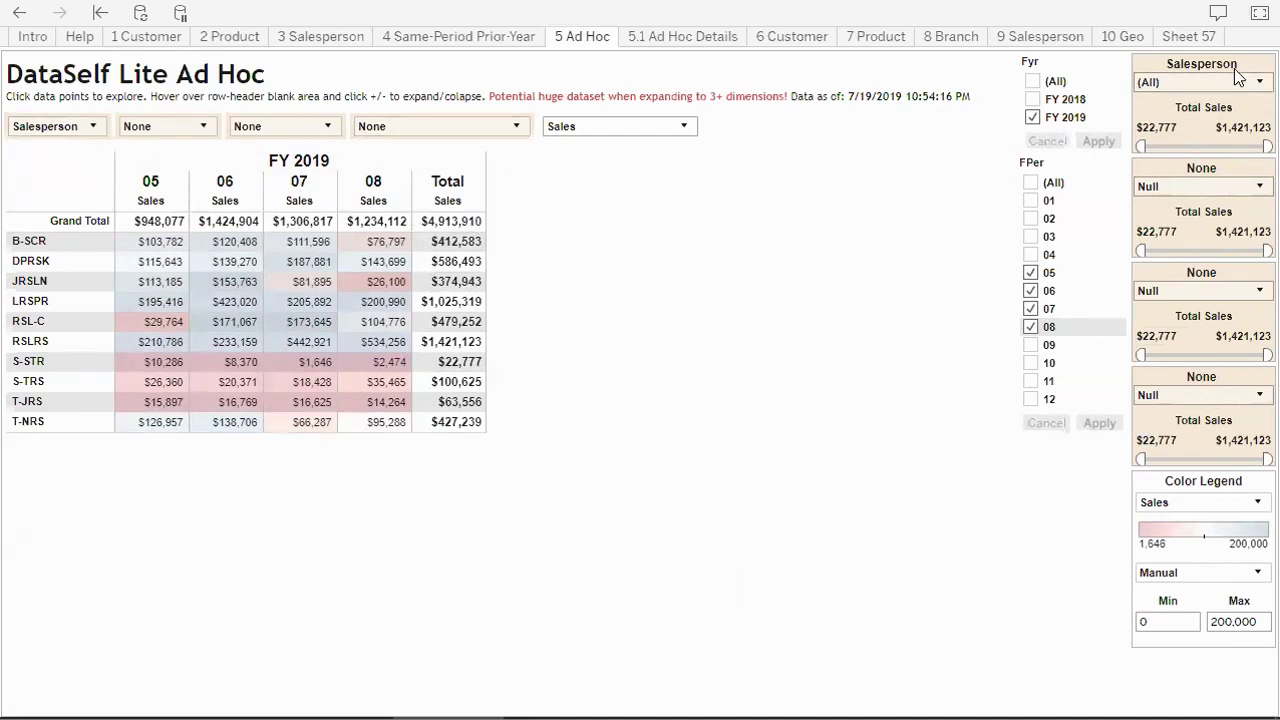
Step: Set the Salesperson Total Sales minimum to 100000, dropping S-STR and T-JRS
left_click(1200, 82)
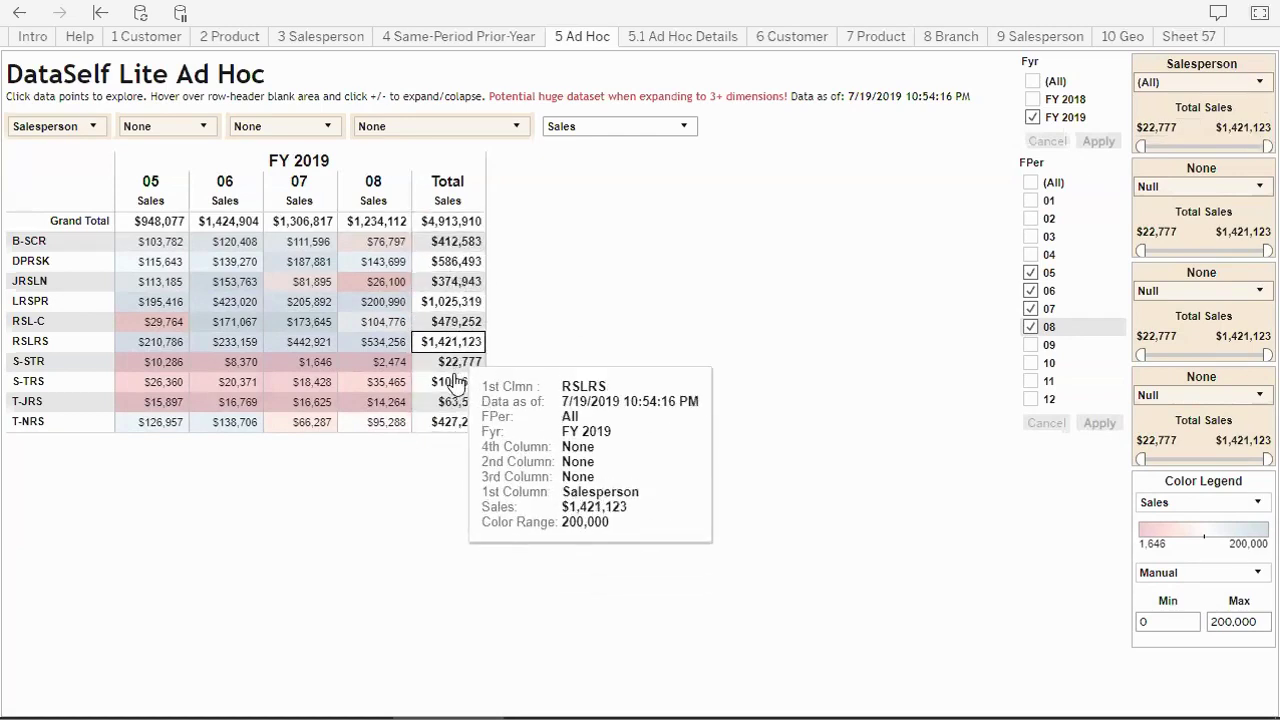
left_click(1186, 126)
type("1")
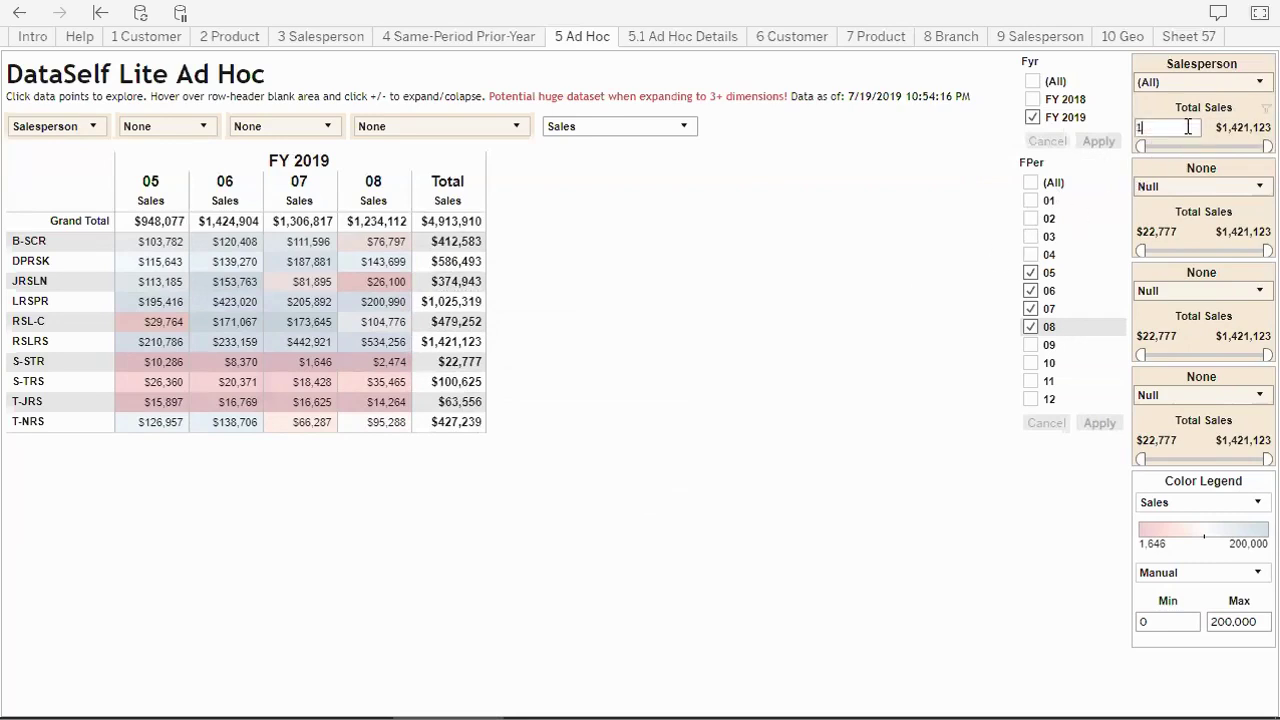
type("00000")
key("Return")
left_click(1185, 125)
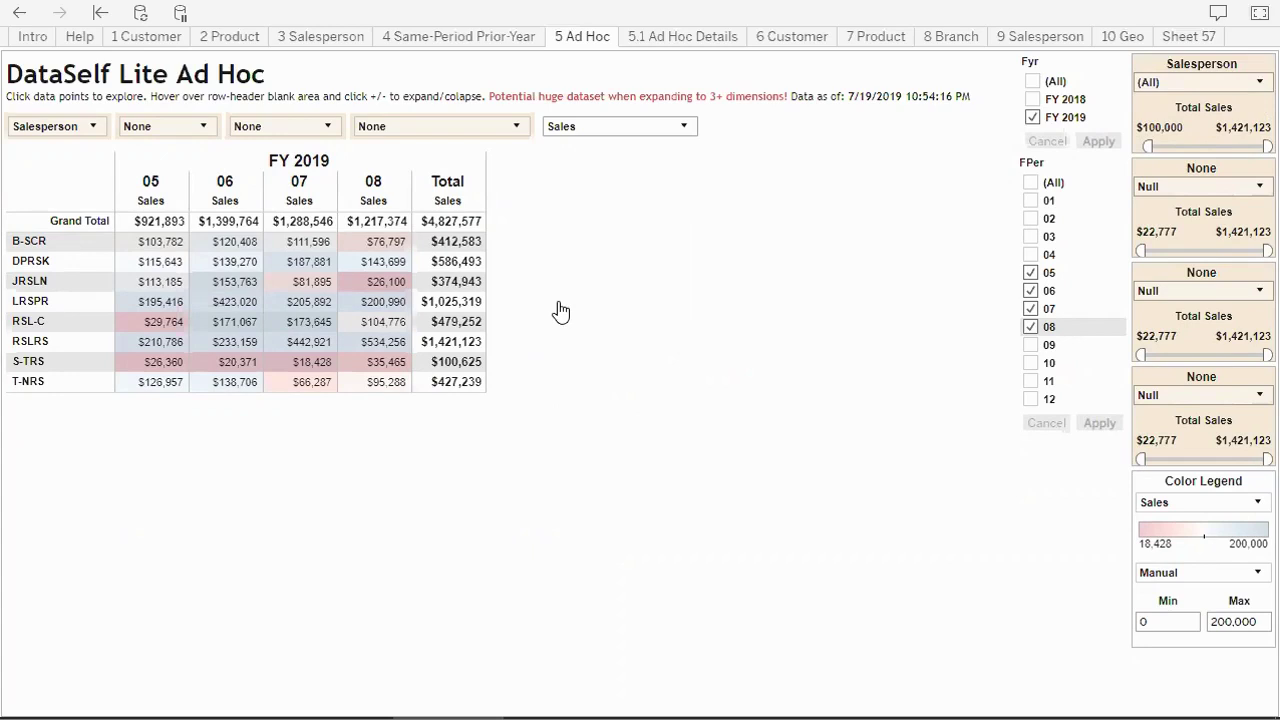
Step: Add Sales Var and Sales Var % to the displayed measures
left_click(686, 127)
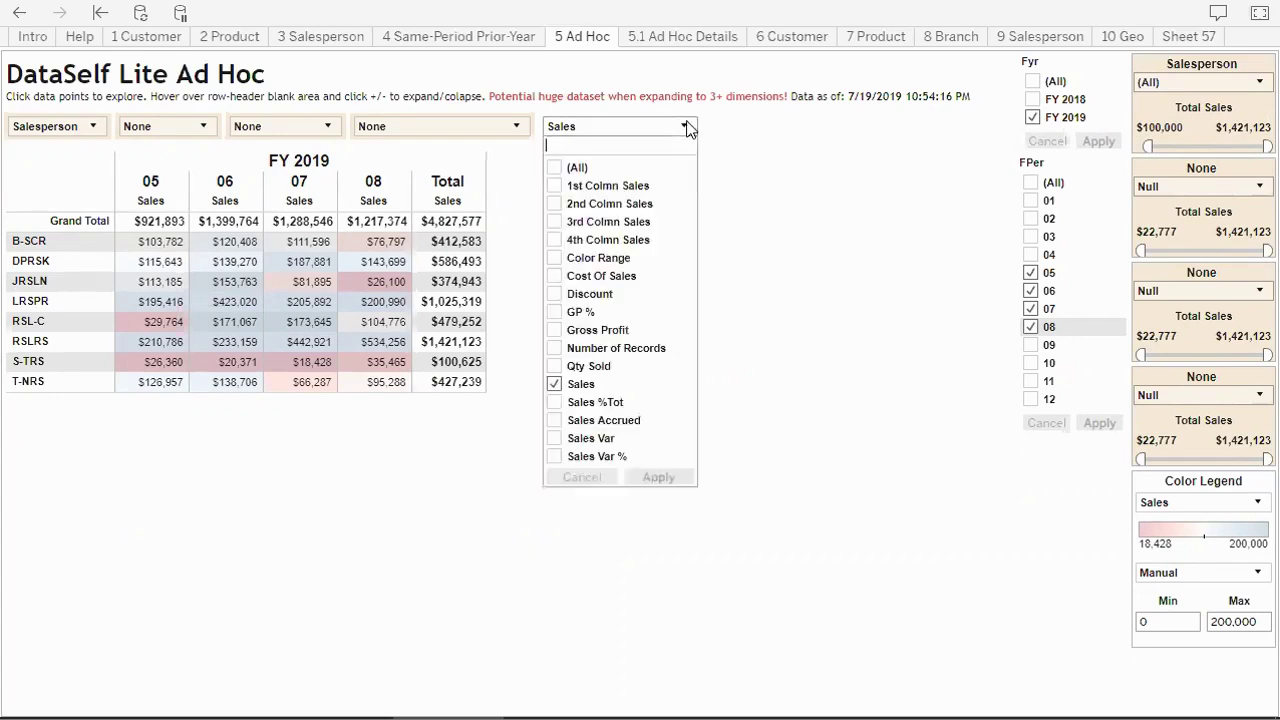
left_click(554, 440)
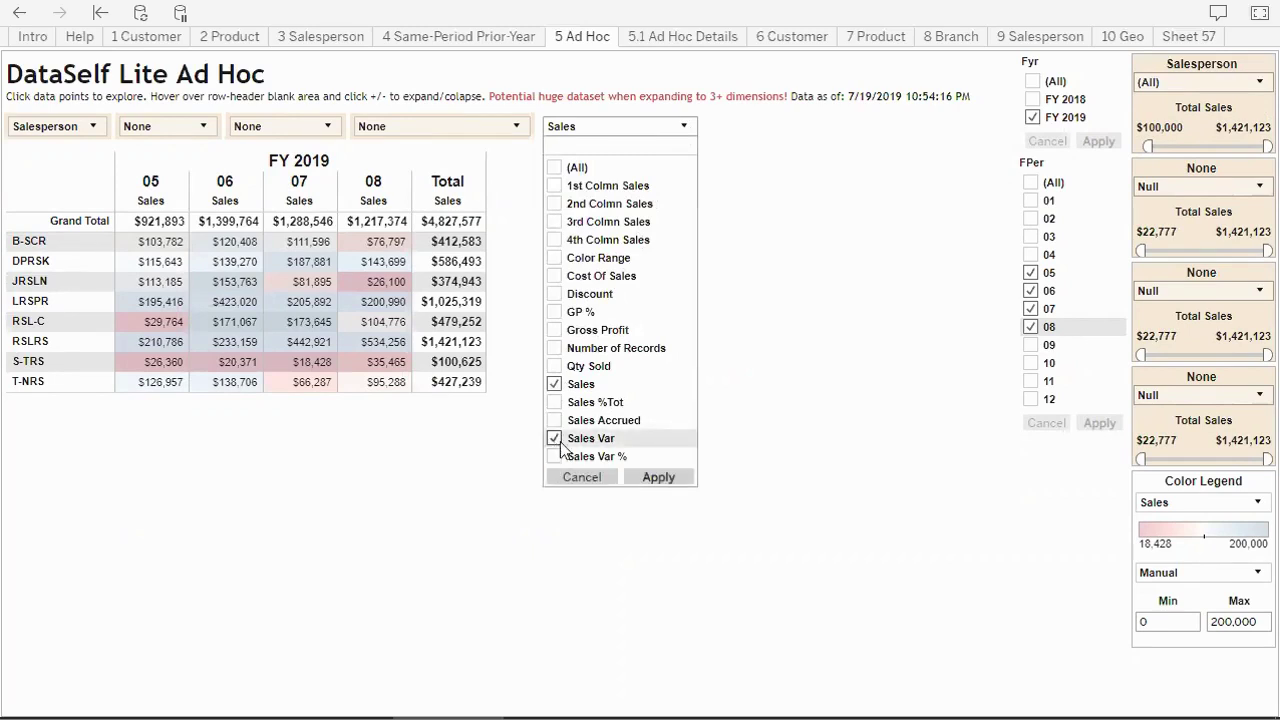
left_click(555, 458)
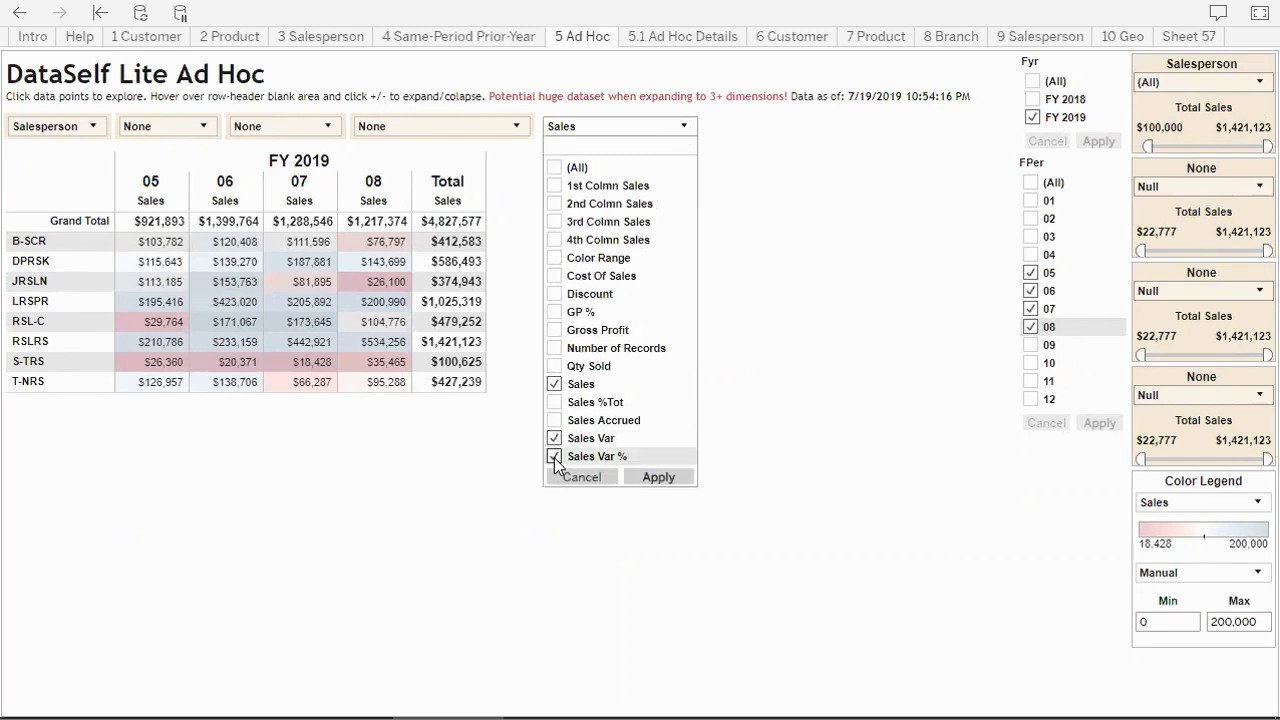
left_click(655, 478)
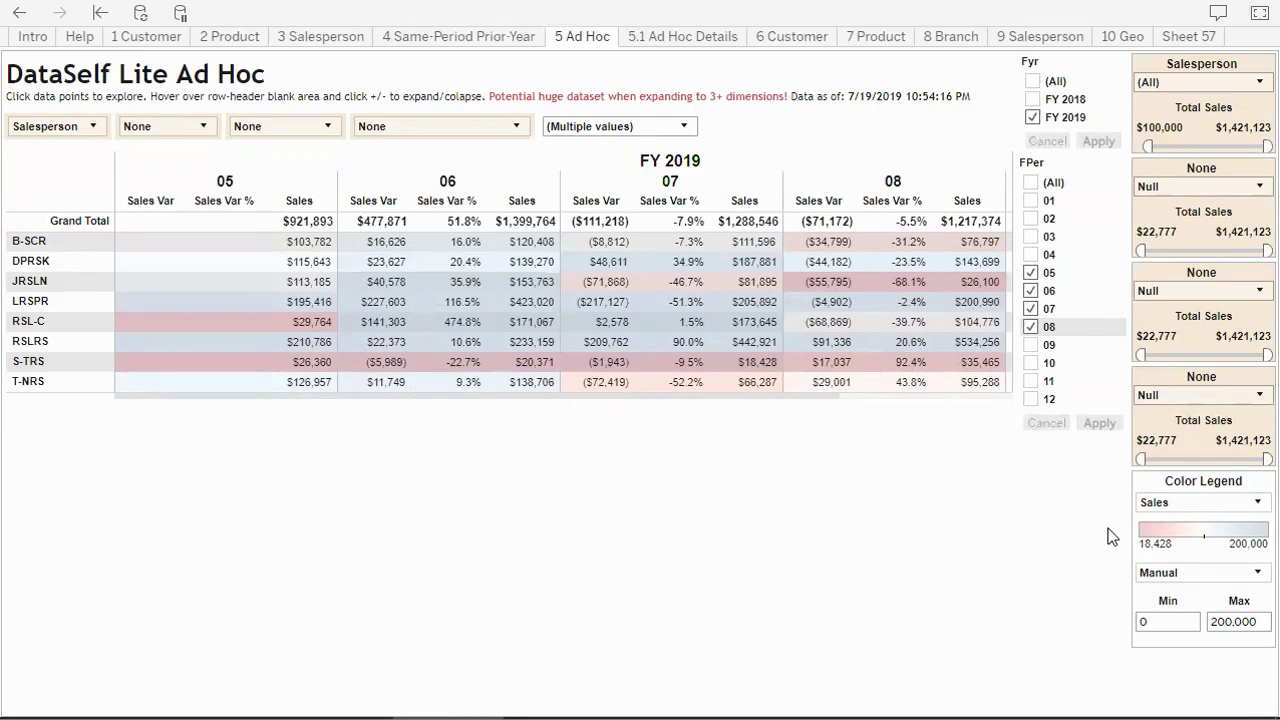
Step: Colour the table by Sales Var %, then set the colour range back to Auto
left_click(1165, 502)
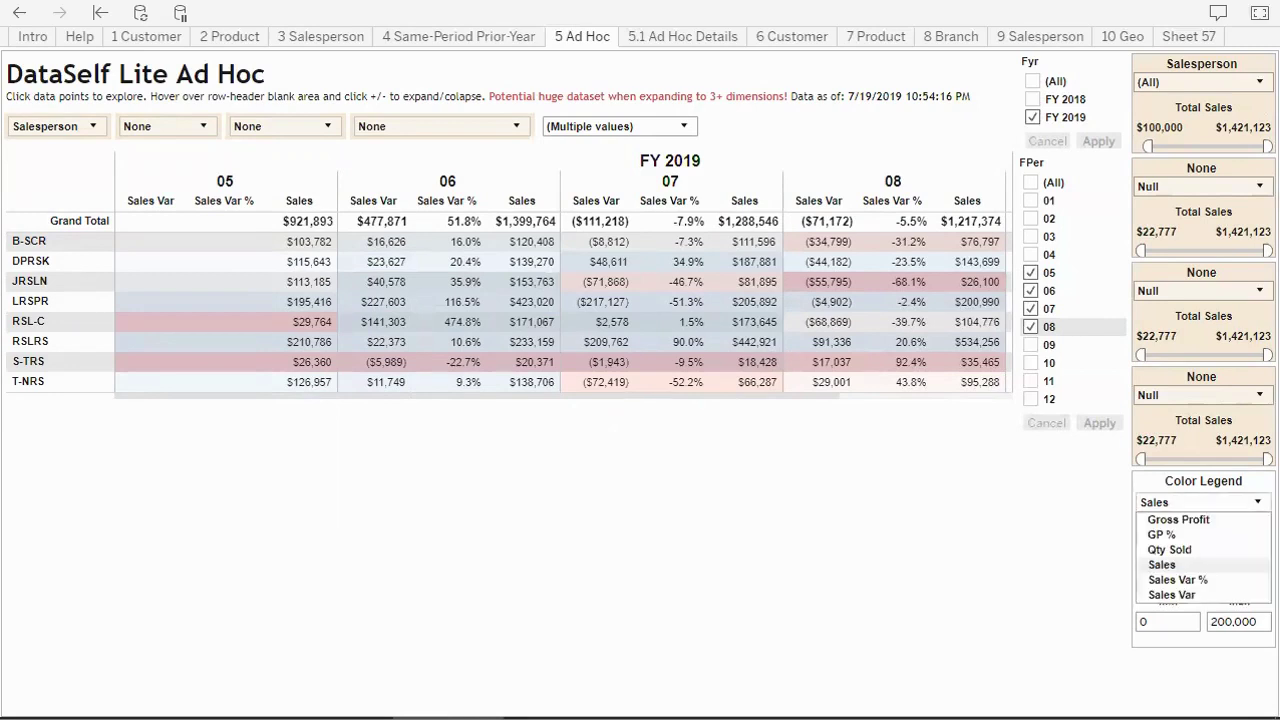
left_click(1188, 576)
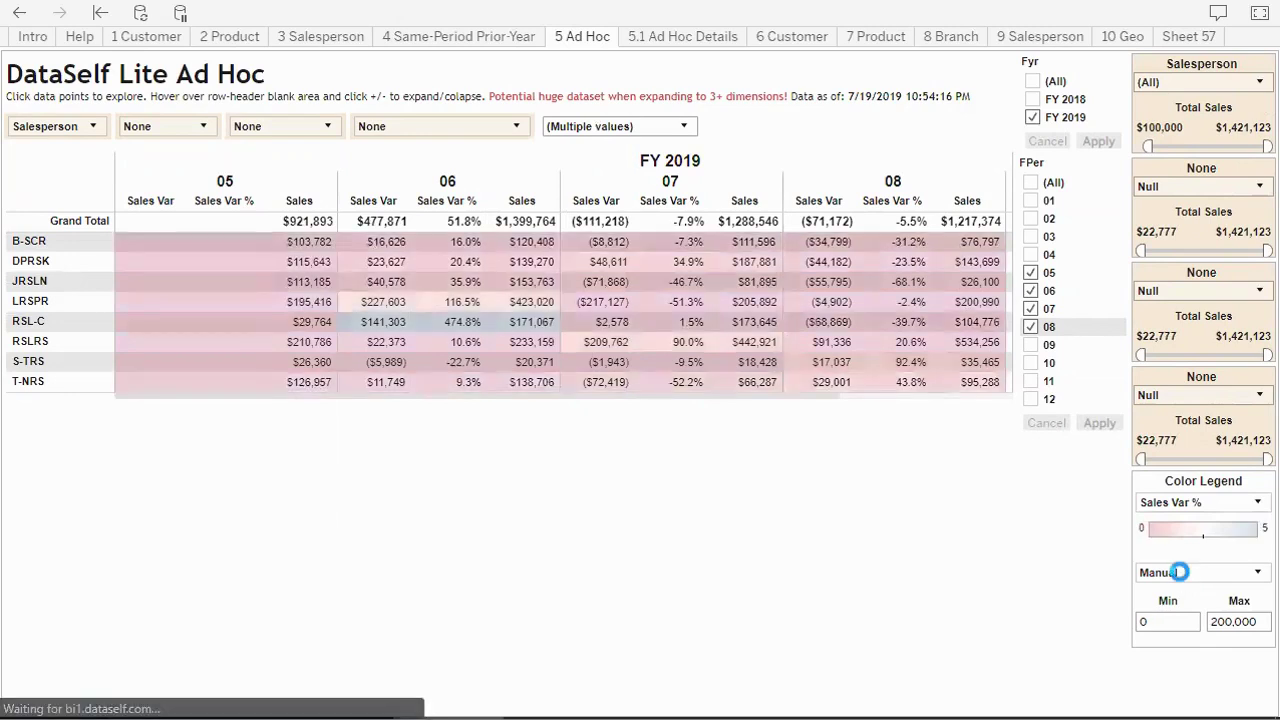
left_click(1180, 572)
left_click(1178, 580)
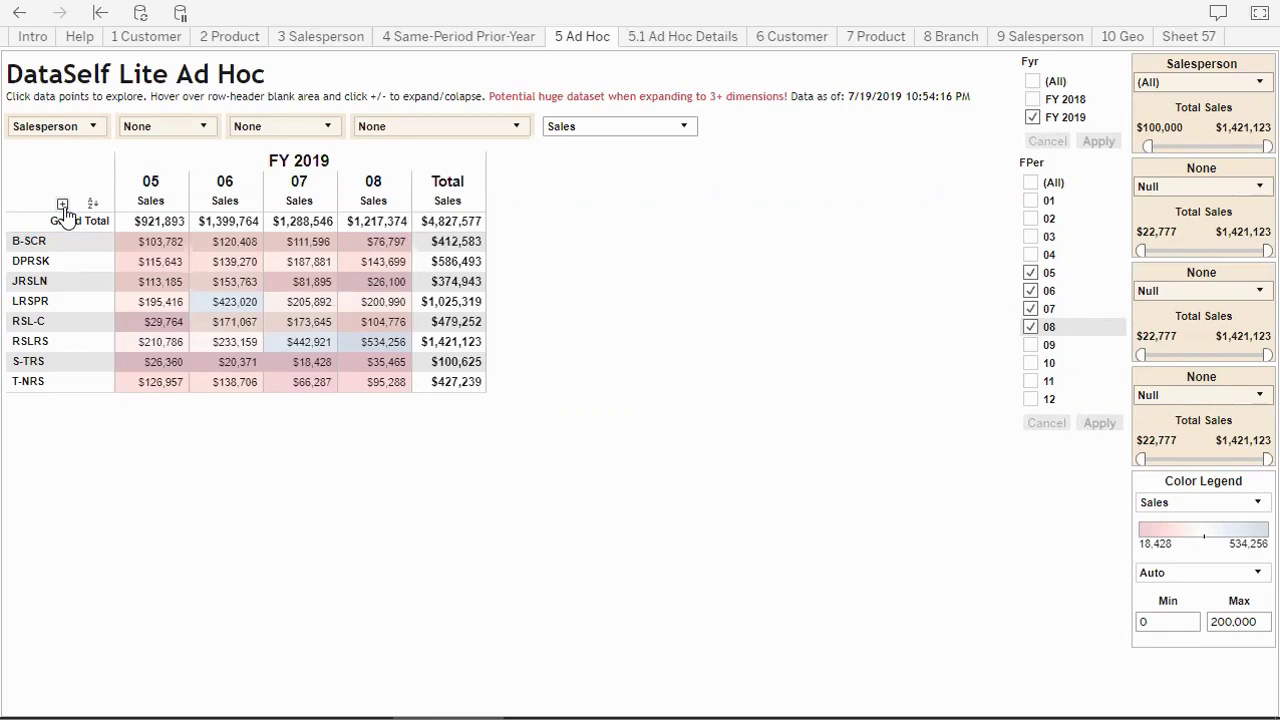
Step: Add Warehouse as the second row level under Salesperson
left_click(62, 205)
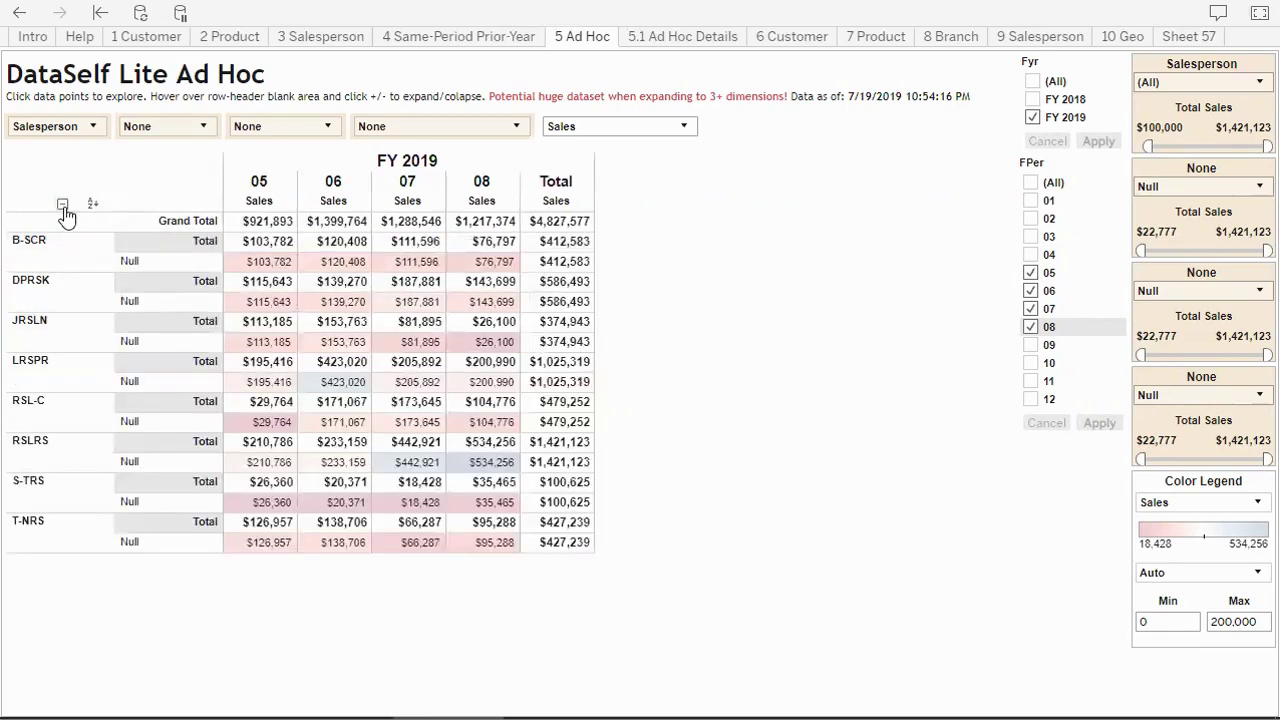
left_click(201, 125)
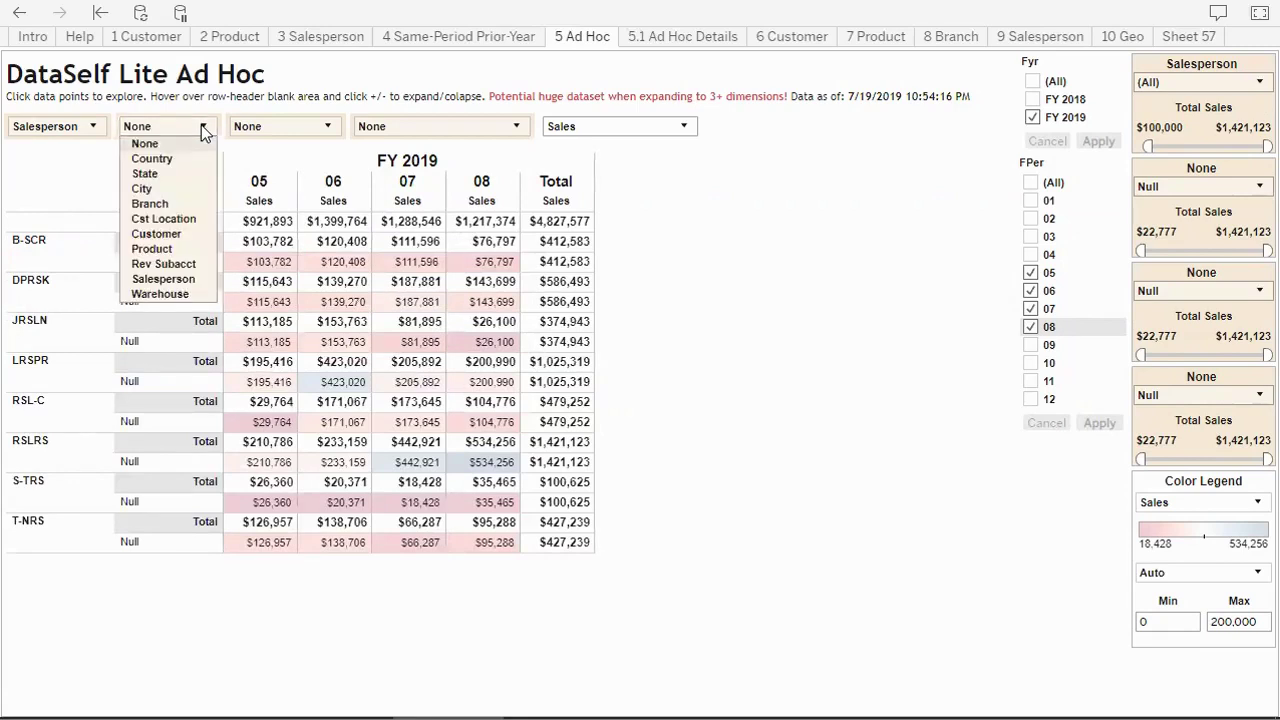
left_click(193, 292)
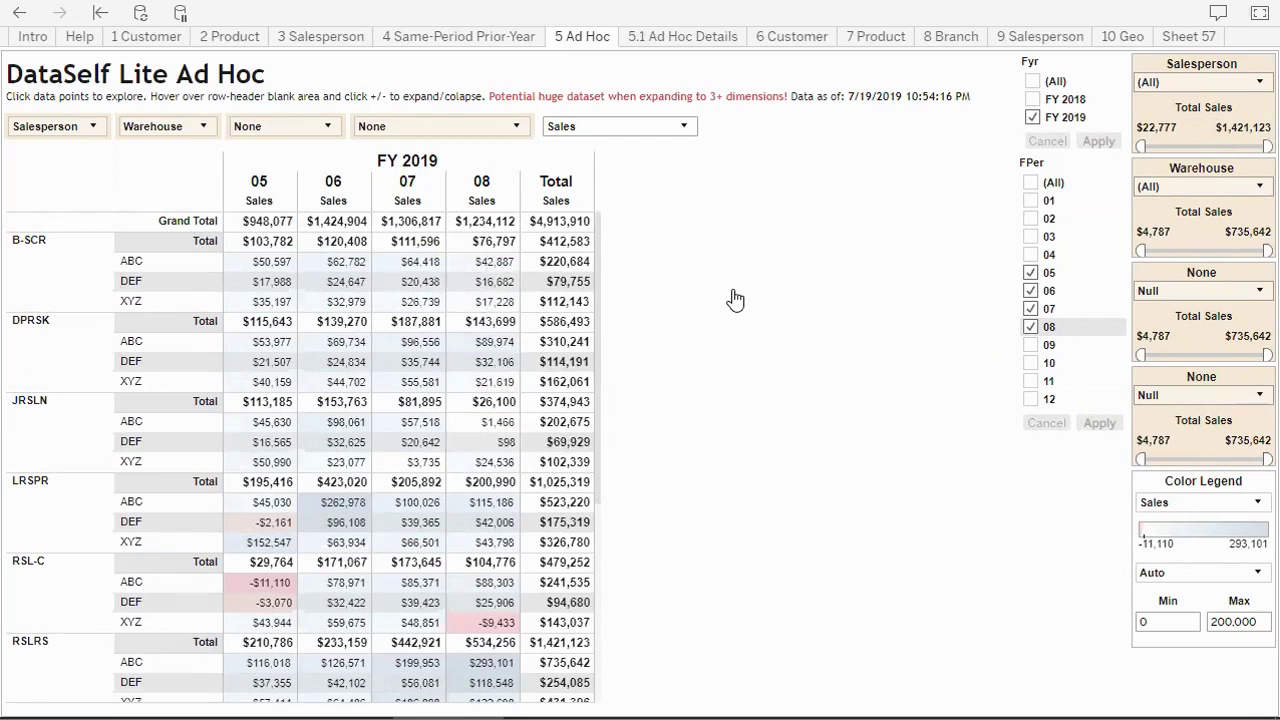
Step: Add Customer as the third row level
mouse_move(183, 207)
left_click(171, 206)
left_click(329, 126)
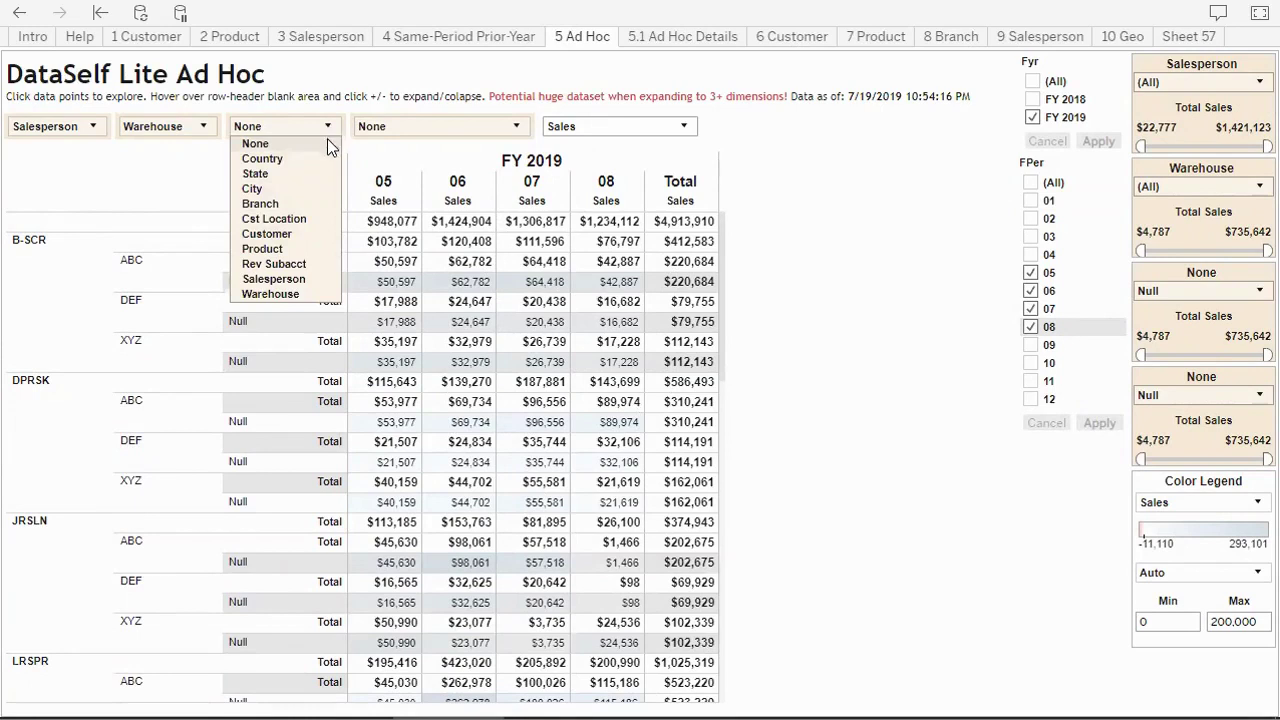
left_click(311, 235)
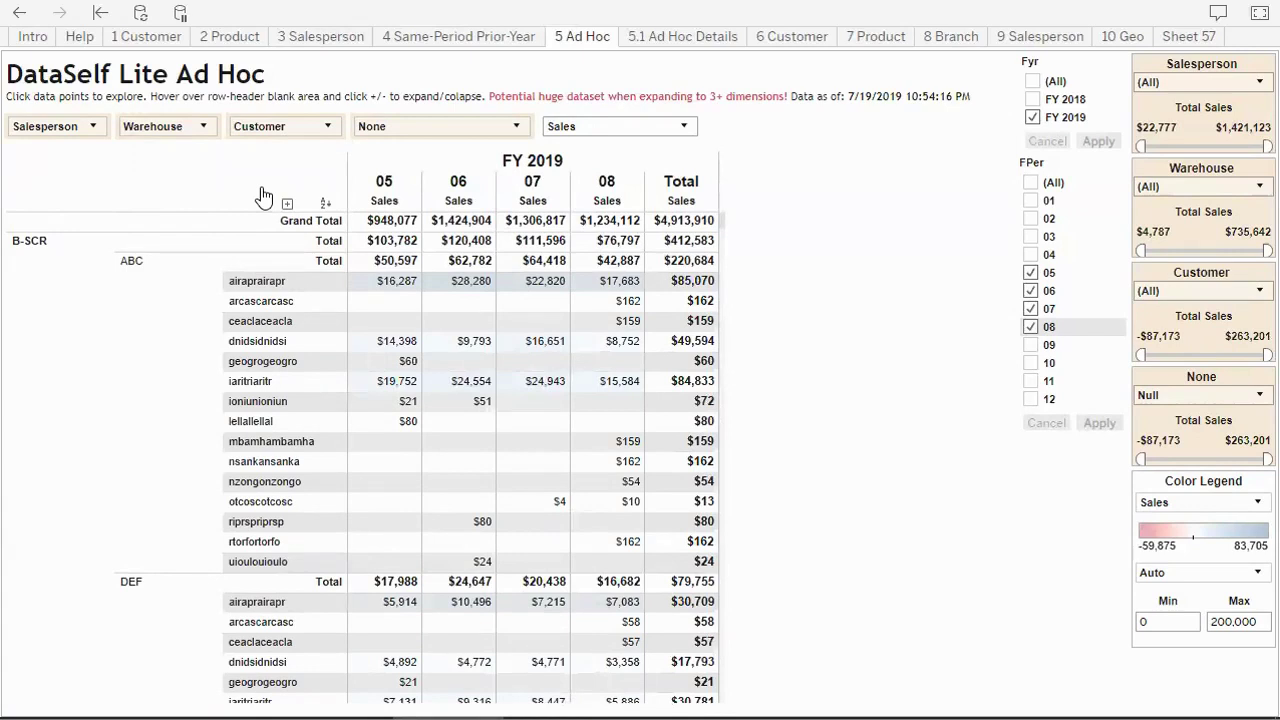
Step: Set the Customer Total Sales minimum to 100,000 and keep only salesperson RSL-C
left_click(1194, 338)
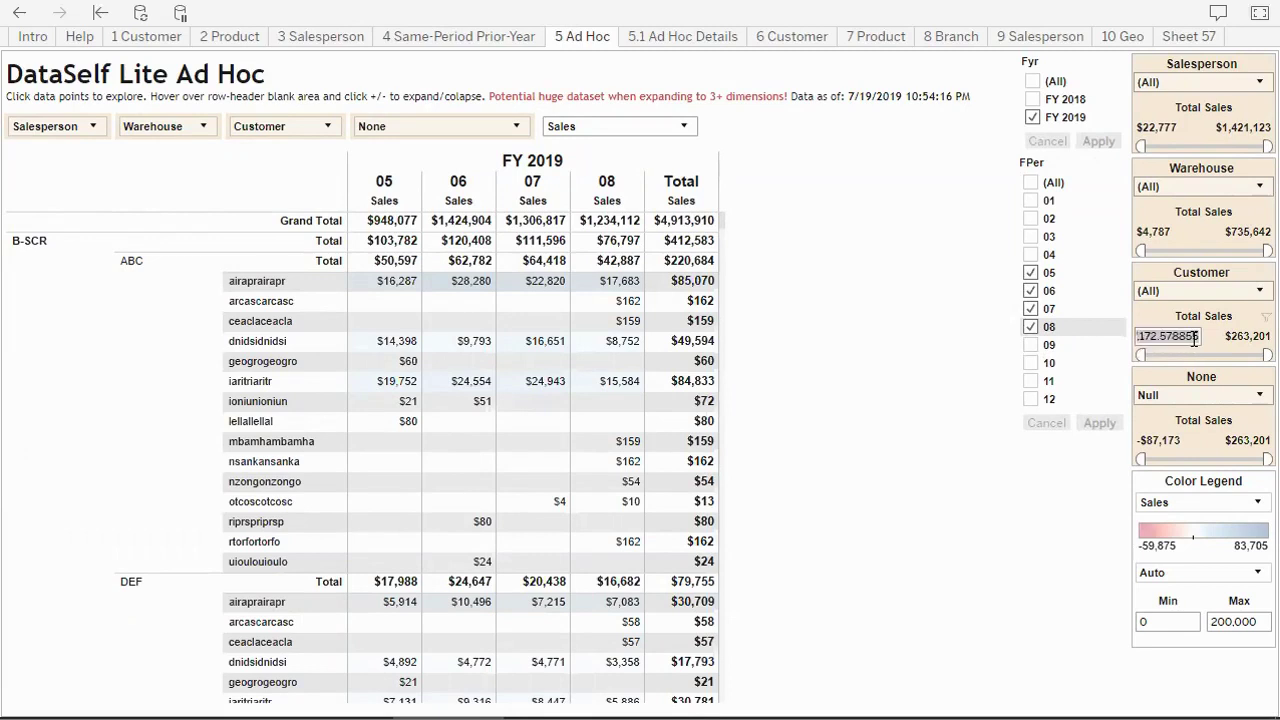
type("100,")
type("00000")
key("Return")
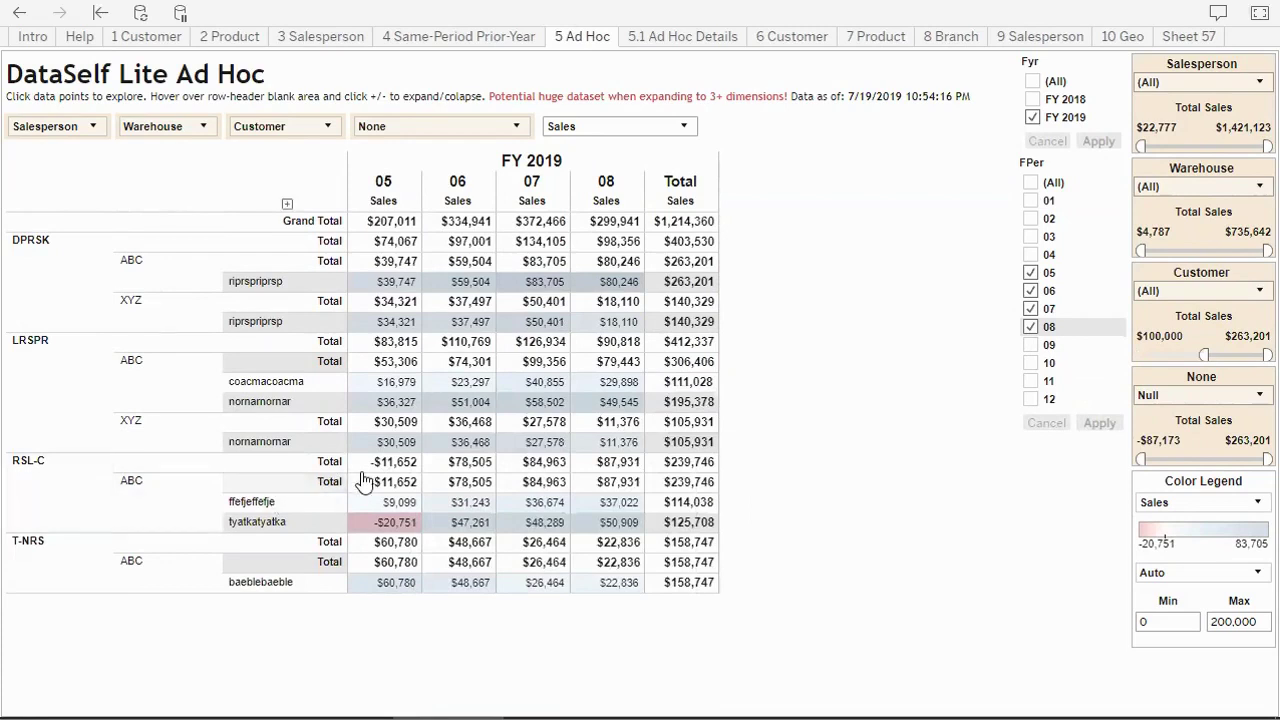
left_click(55, 499)
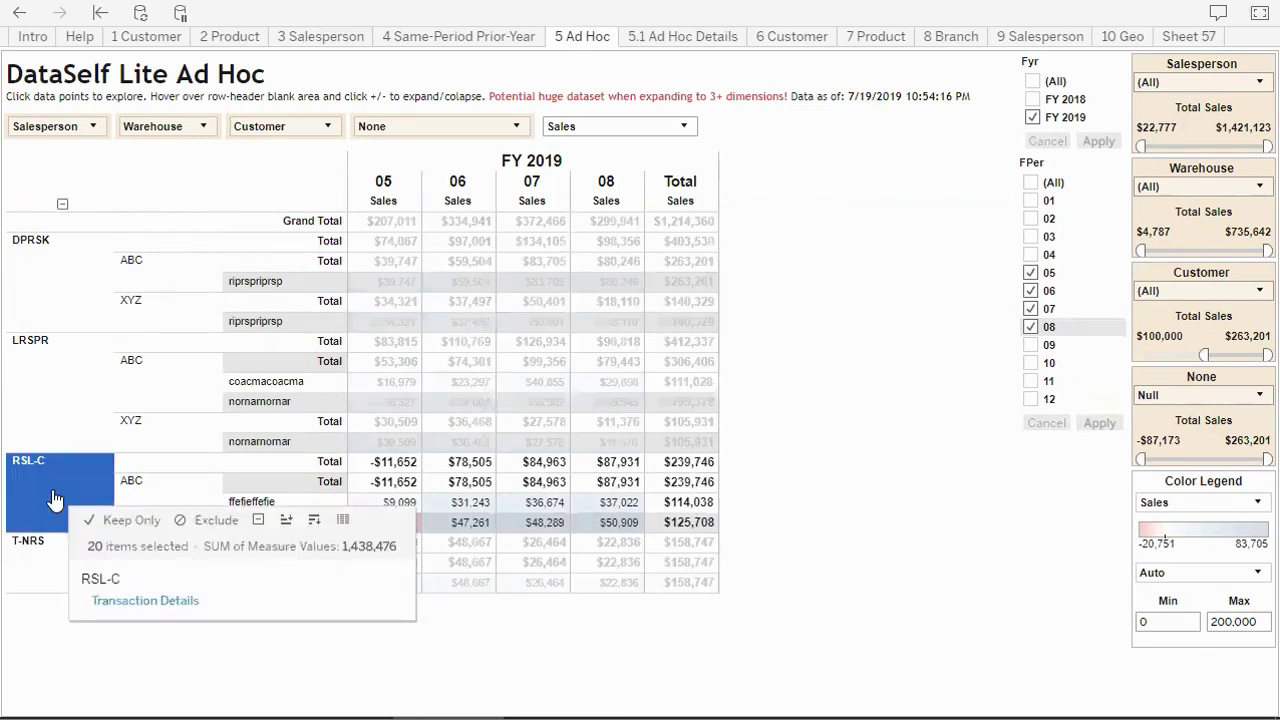
left_click(133, 521)
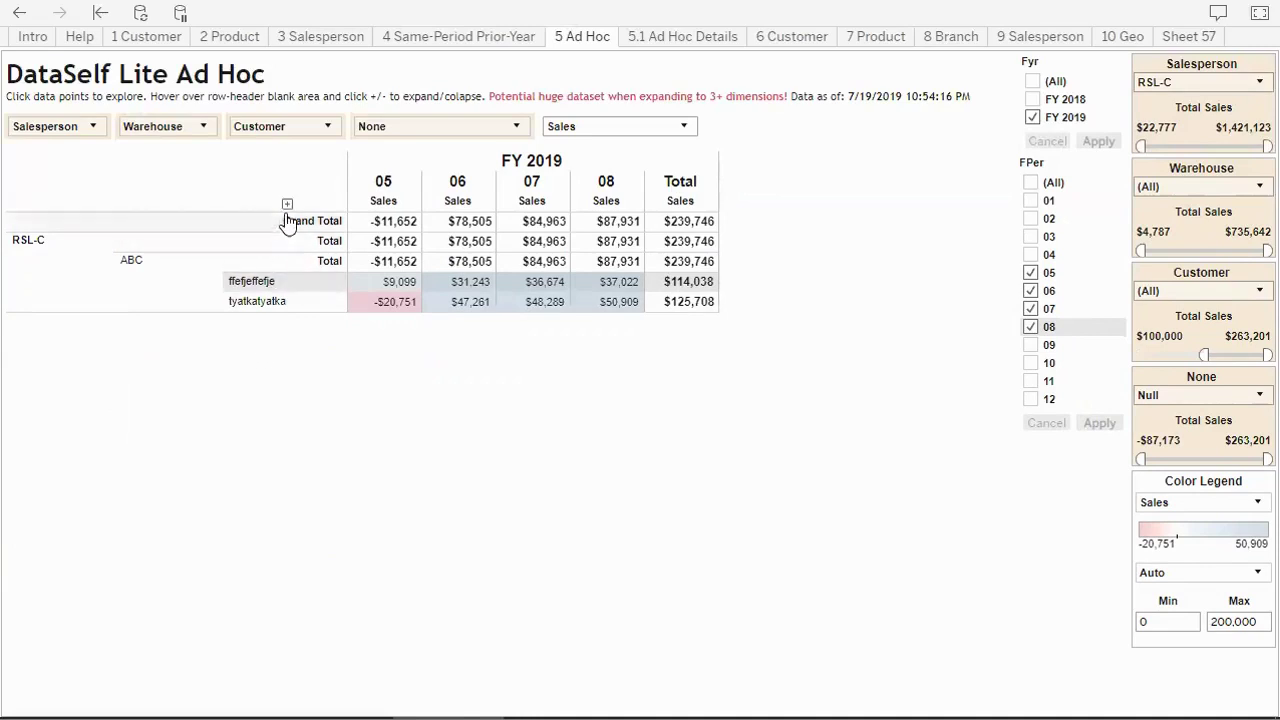
Step: Add Product as the fourth row level and collapse months into the FY 2019 total
left_click(287, 204)
left_click(520, 127)
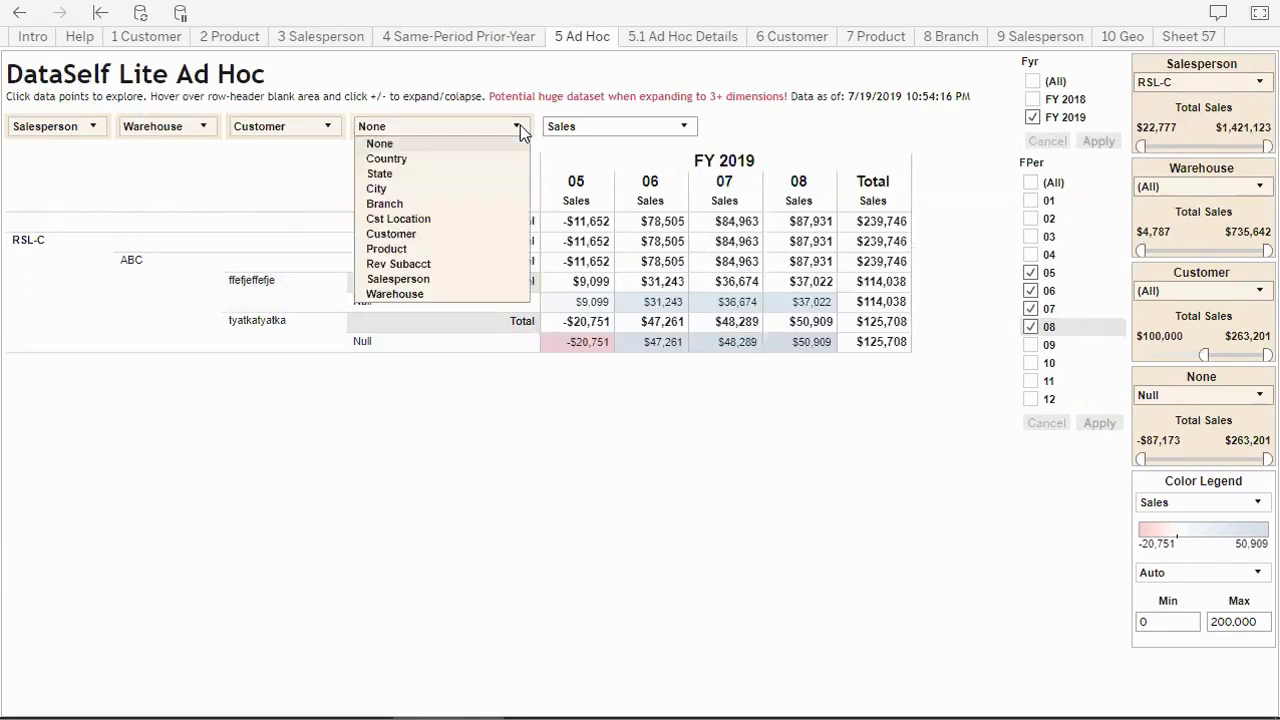
left_click(423, 245)
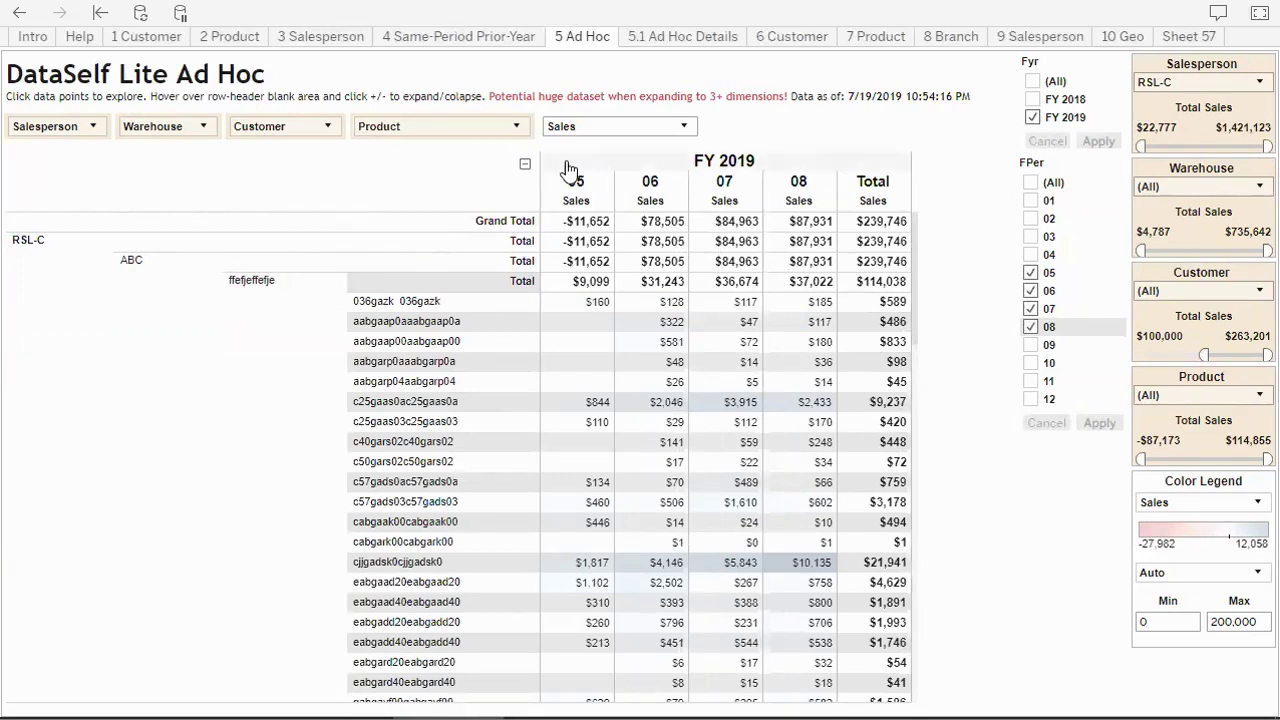
left_click(528, 165)
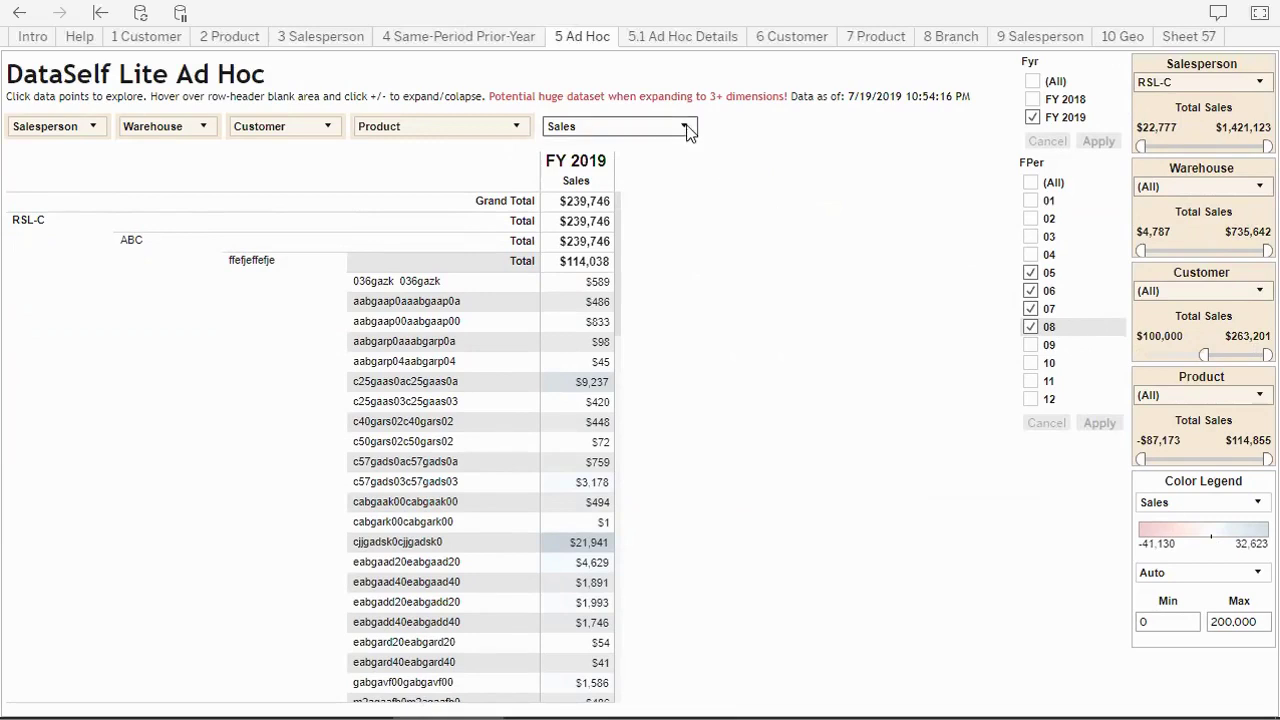
Step: Show Qty Sold beside Sales and sort products by Sales, highest first
left_click(686, 128)
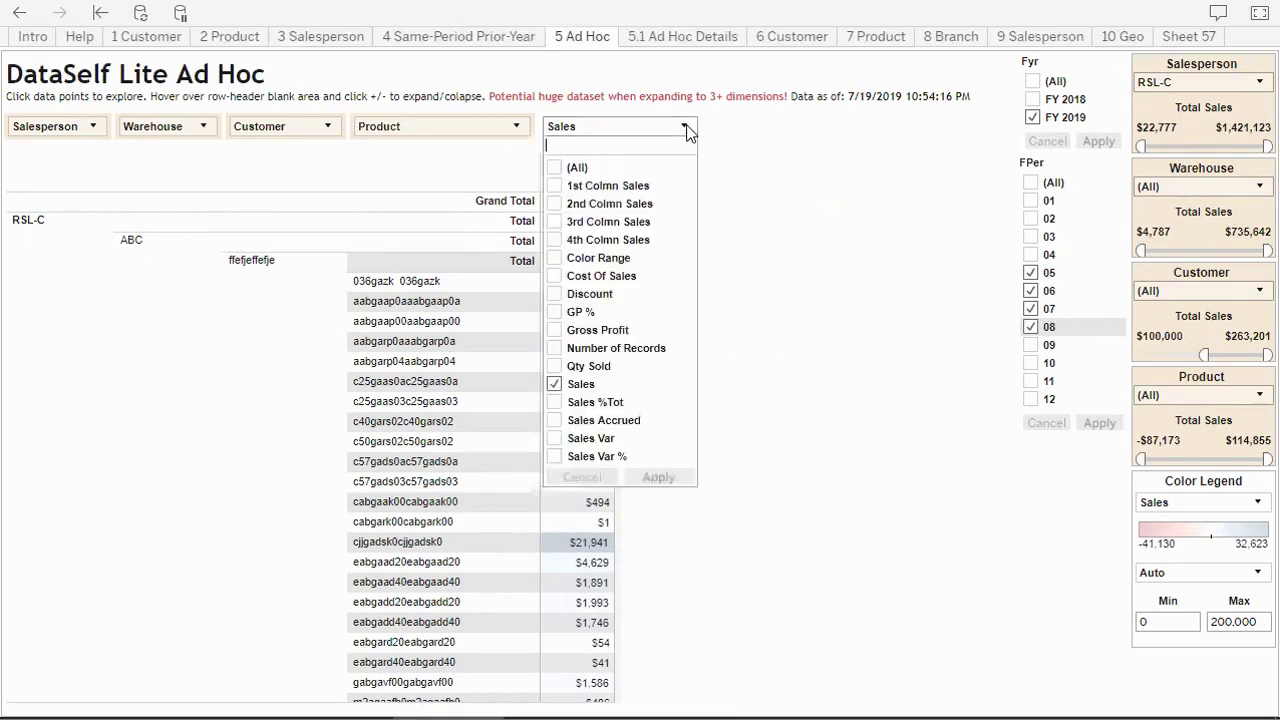
left_click(555, 367)
left_click(658, 478)
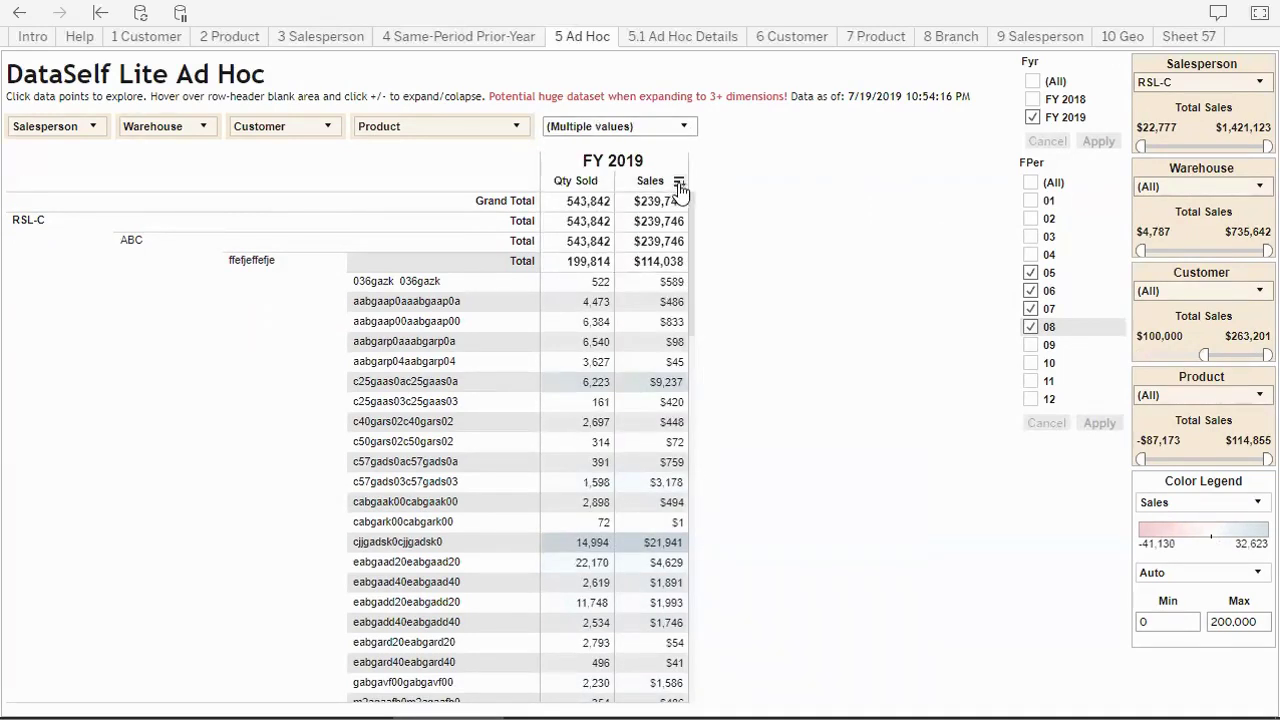
left_click(678, 184)
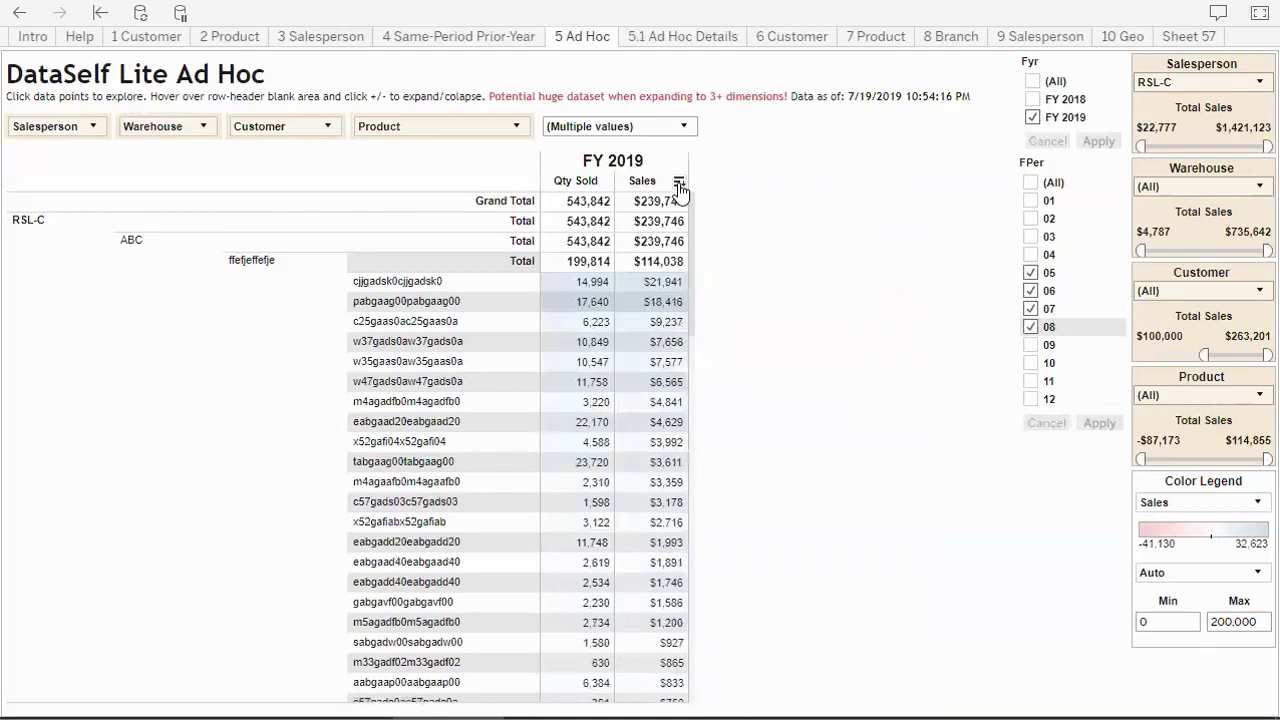
left_click_drag(694, 240, 705, 216)
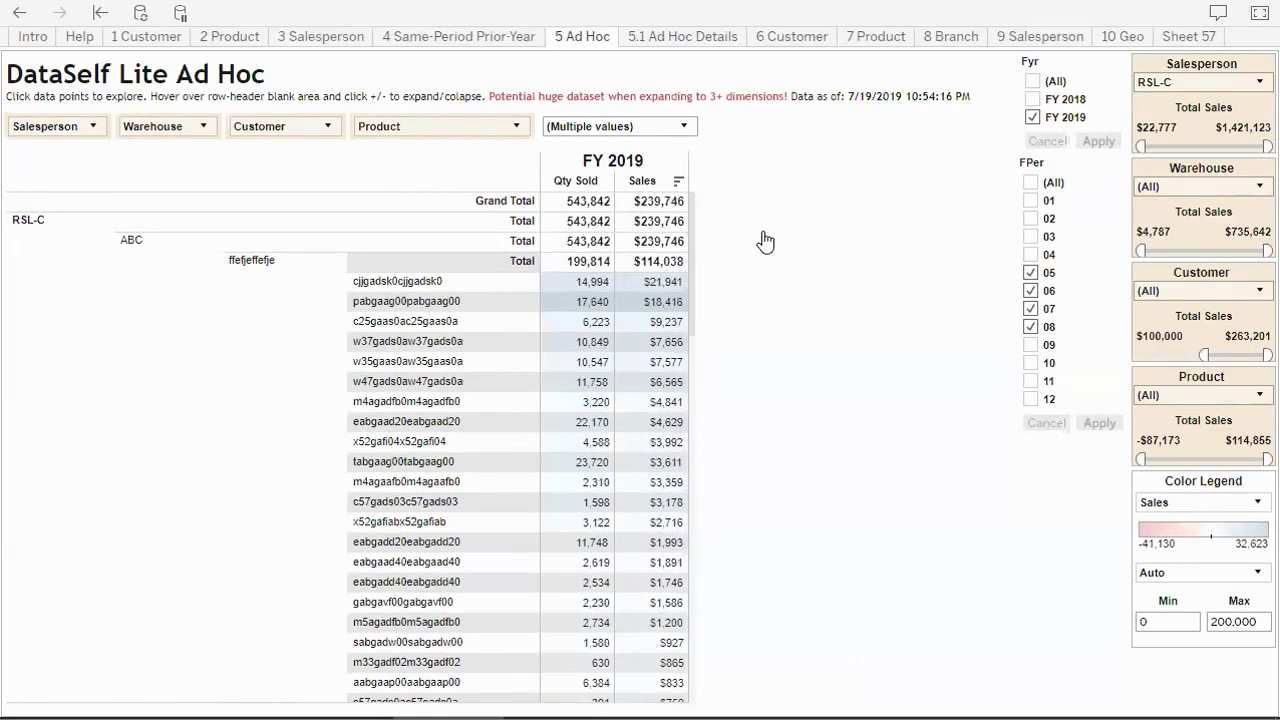
left_click(94, 128)
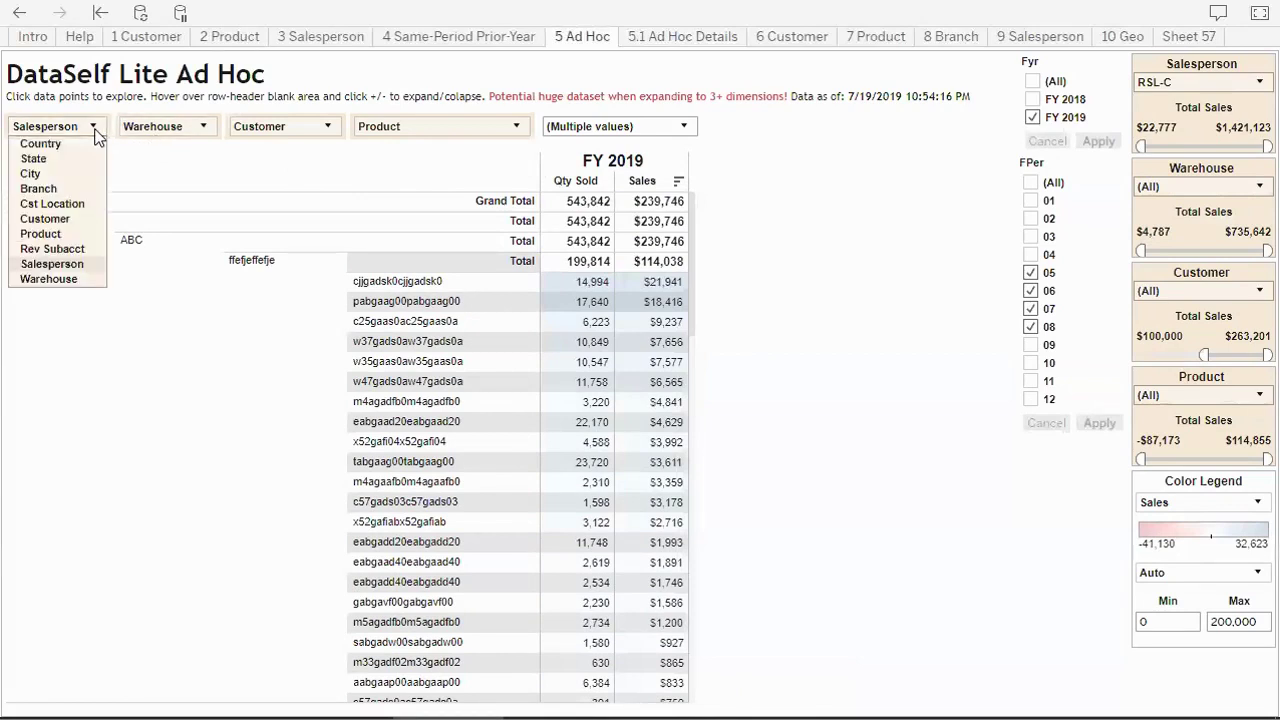
left_click(95, 130)
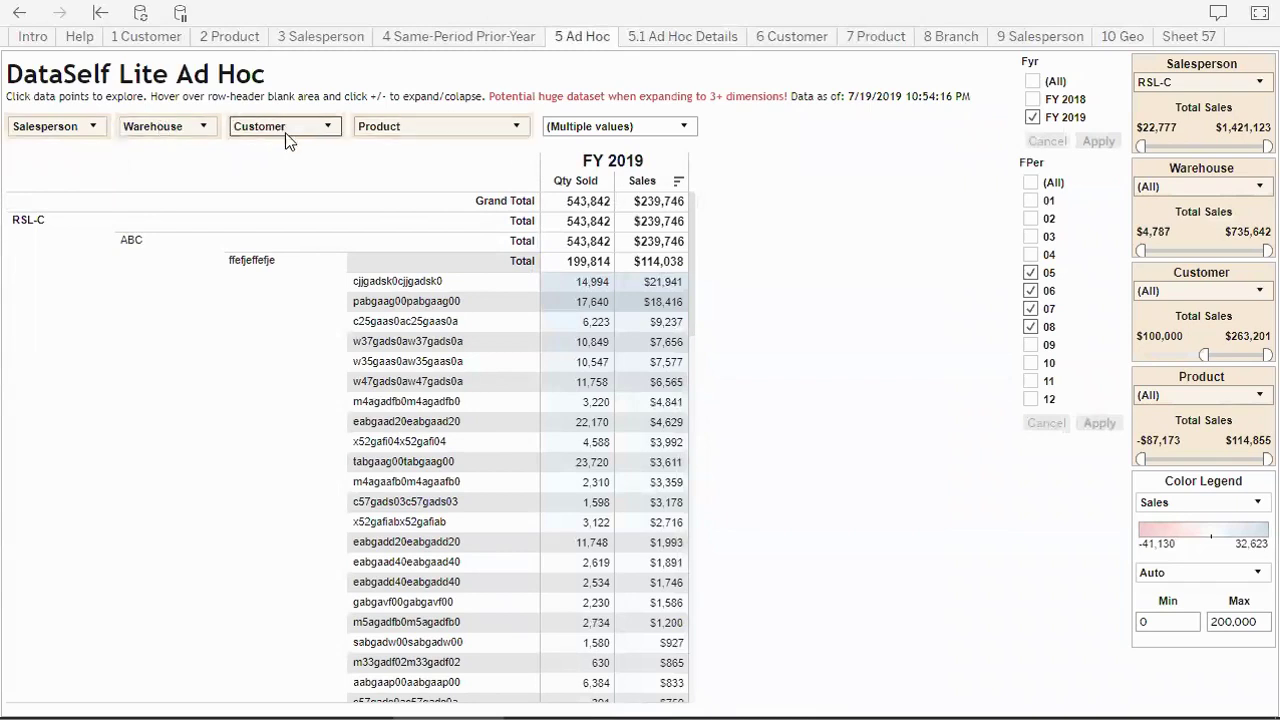
left_click(686, 128)
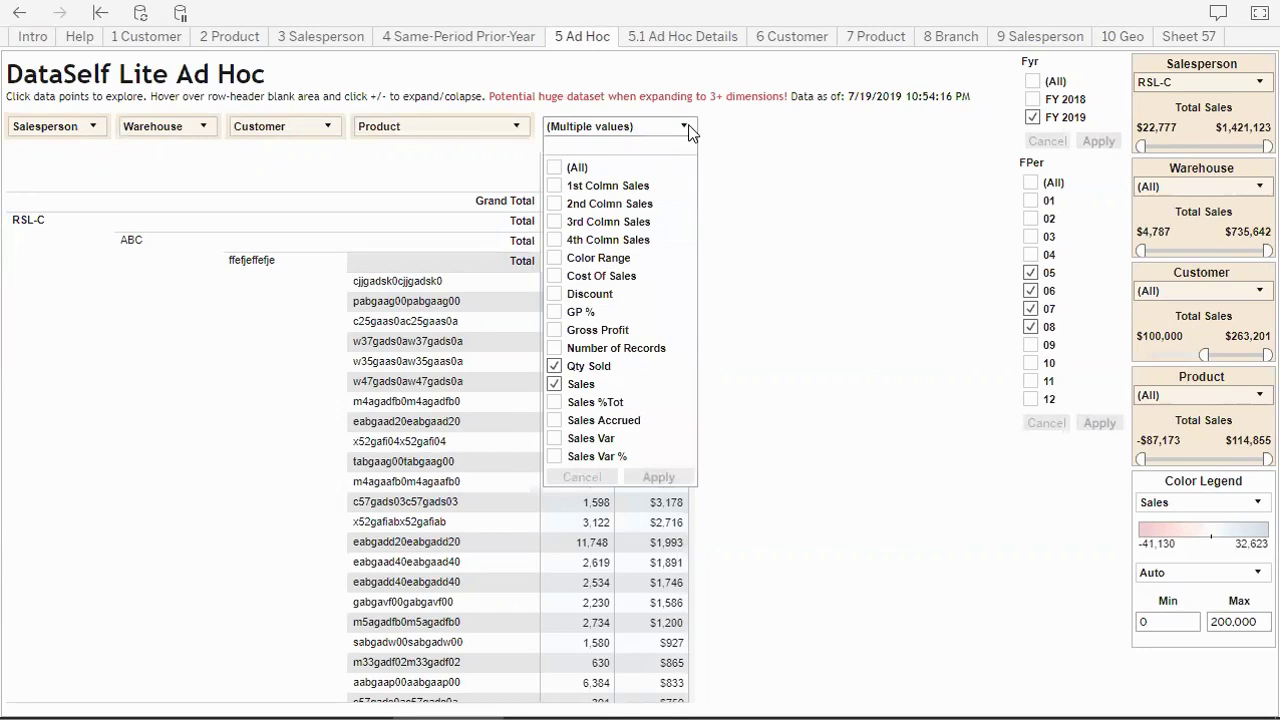
left_click(687, 129)
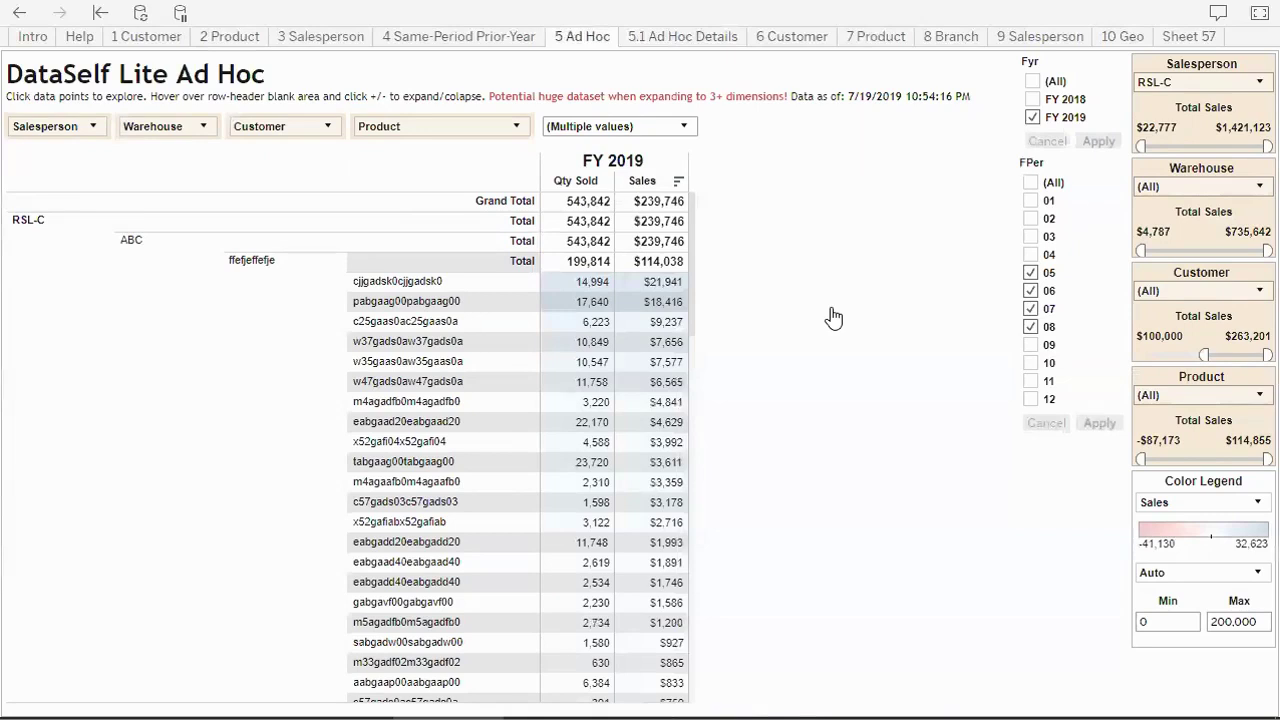
Step: Show transaction details for the six top-selling products on the 5.1 Ad Hoc Details sheet
left_click_drag(445, 390, 440, 285)
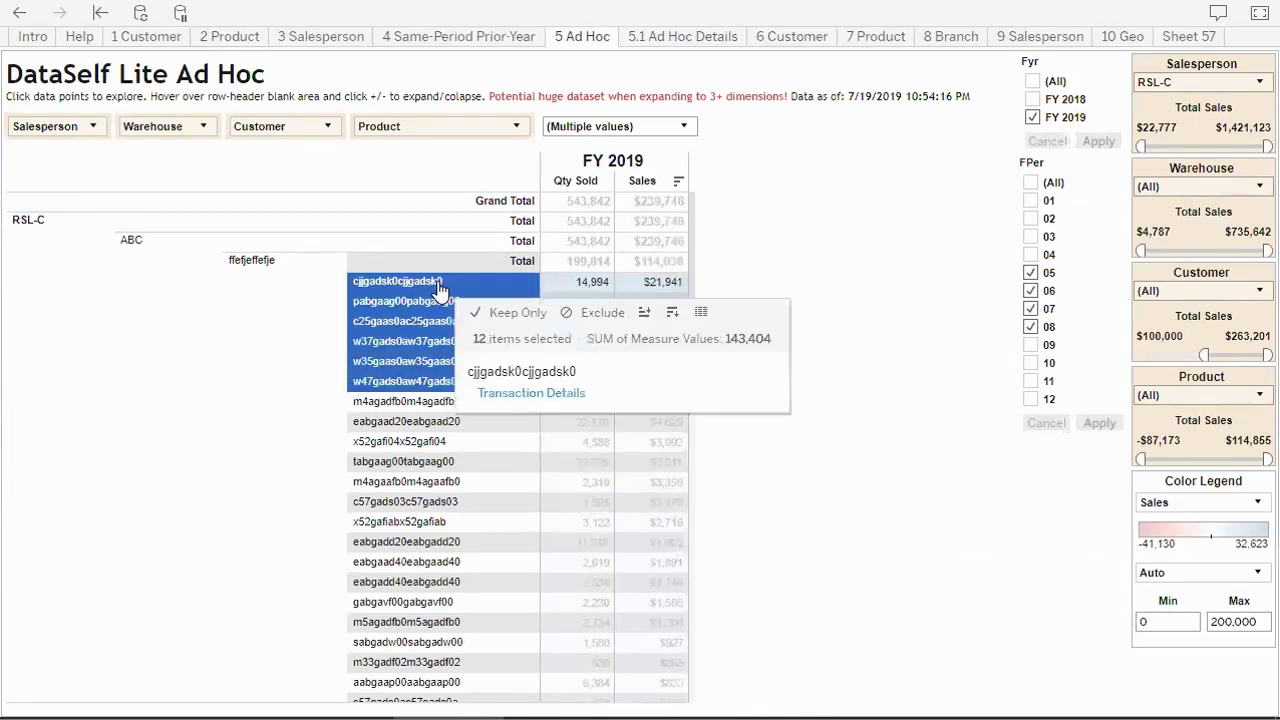
left_click(567, 400)
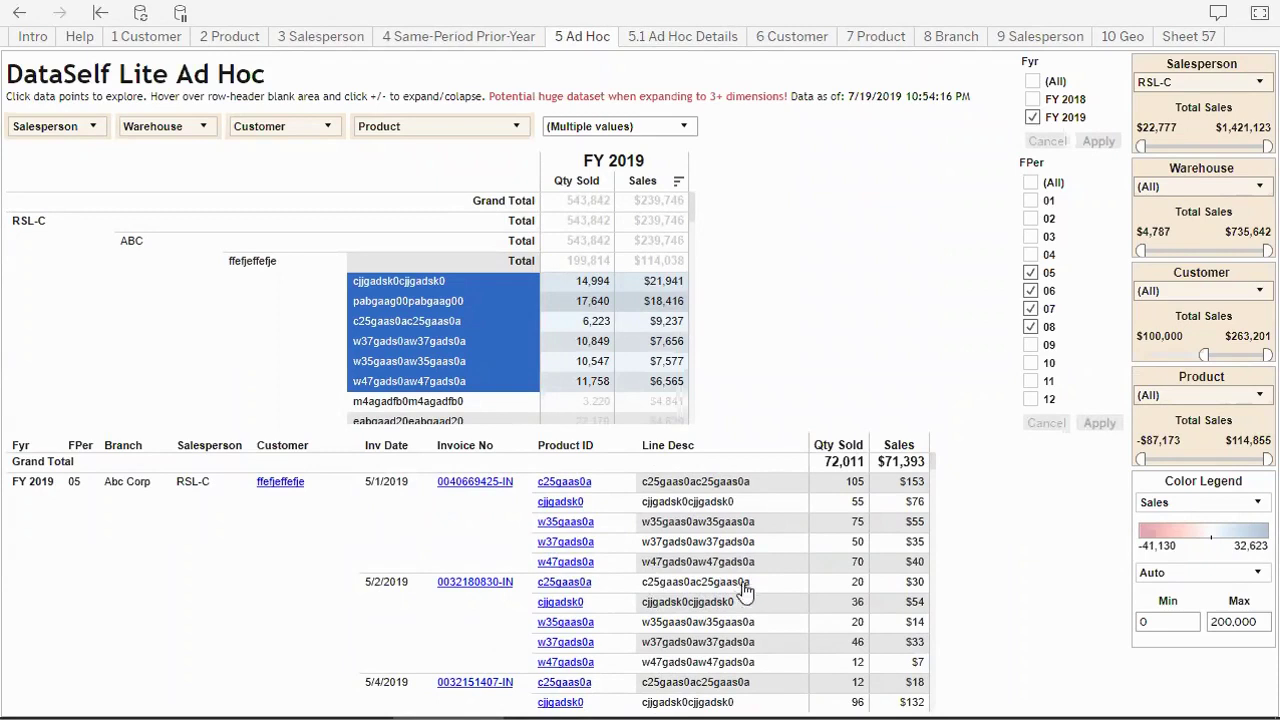
left_click(671, 42)
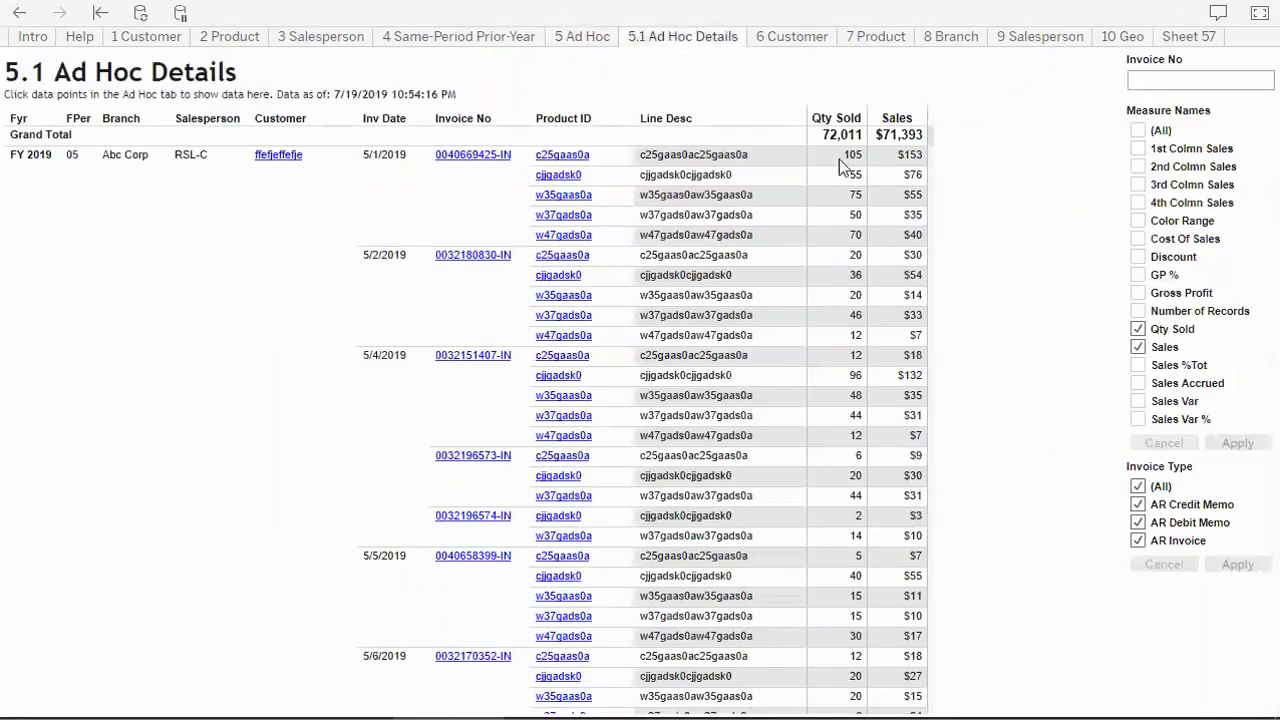